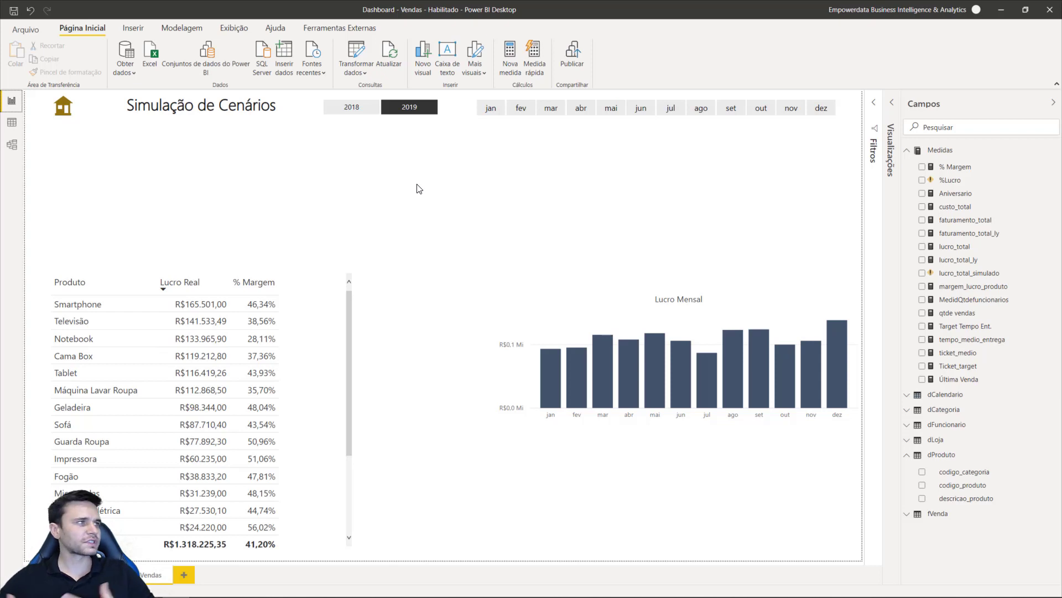
Step: Start a new what-if parameter named "Cenário Custo" with the decimal number data type (Número decimal)
{"action": "left_click", "coordinate": [134, 27]}
{"action": "left_click", "coordinate": [165, 29]}
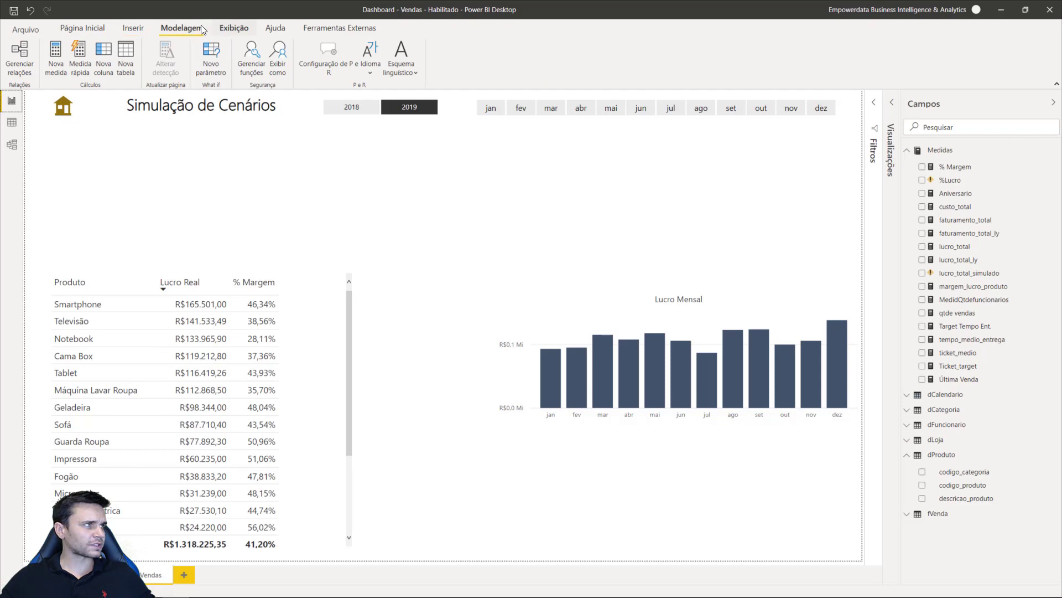
{"action": "left_click", "coordinate": [214, 71]}
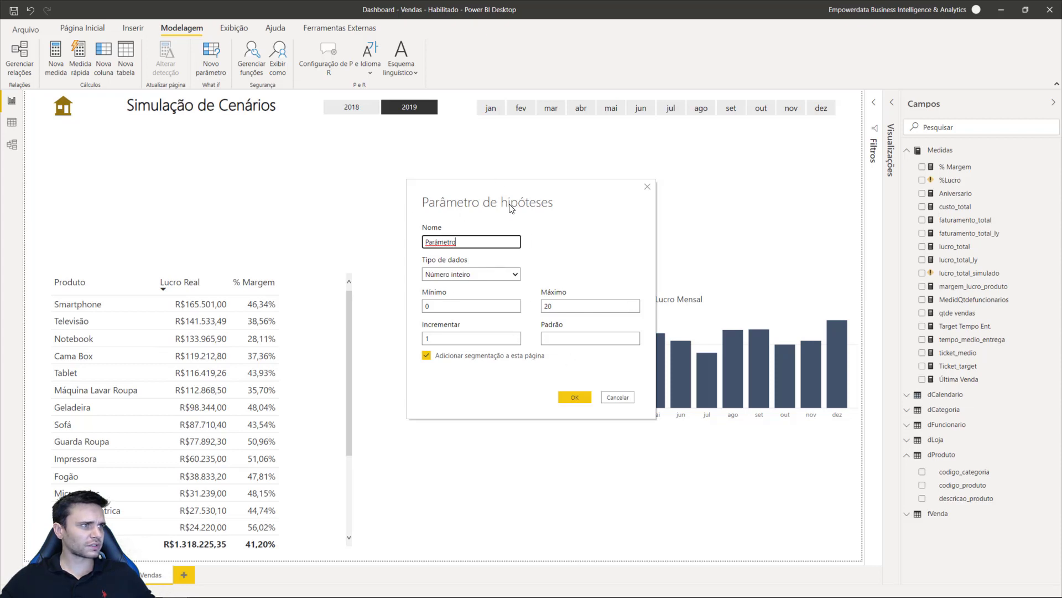
{"action": "left_click_drag", "start_coordinate": [426, 242], "coordinate": [419, 243]}
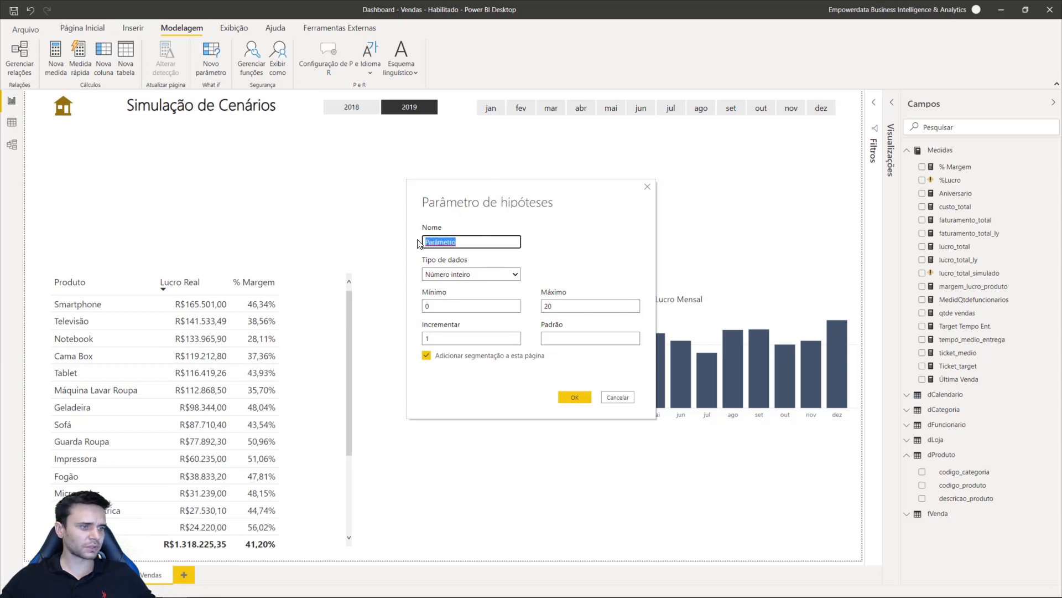
{"action": "type", "text": "Cen"}
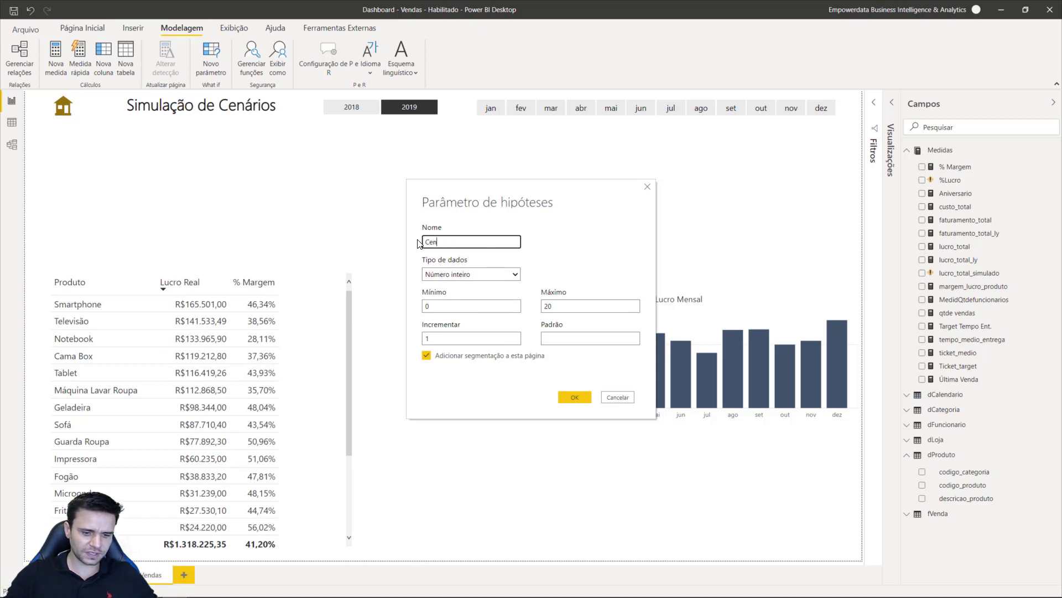
{"action": "type", "text": "ário Custo"}
{"action": "left_click", "coordinate": [451, 266]}
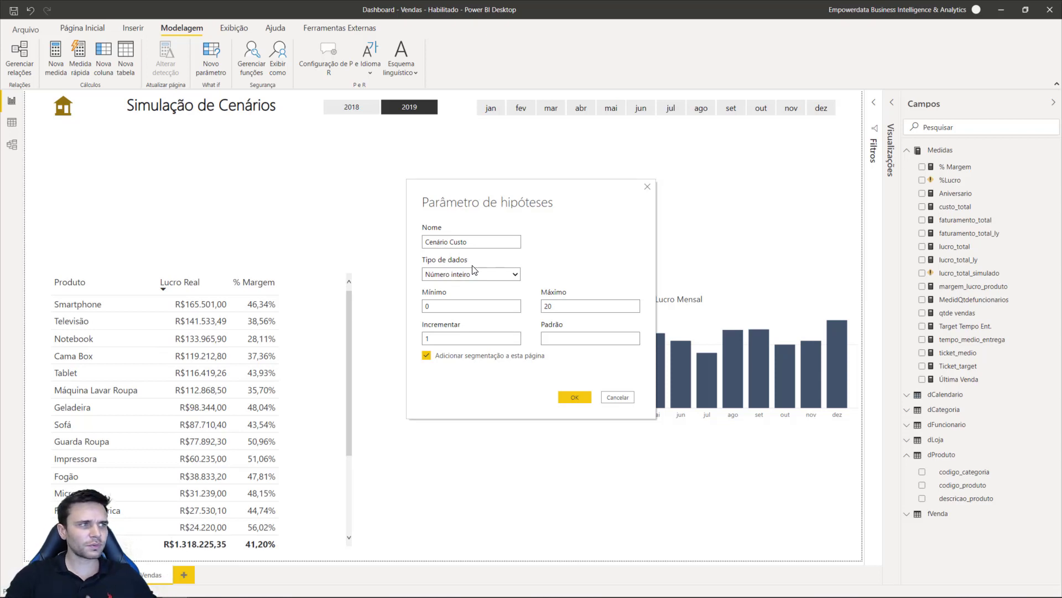
{"action": "left_click", "coordinate": [474, 274]}
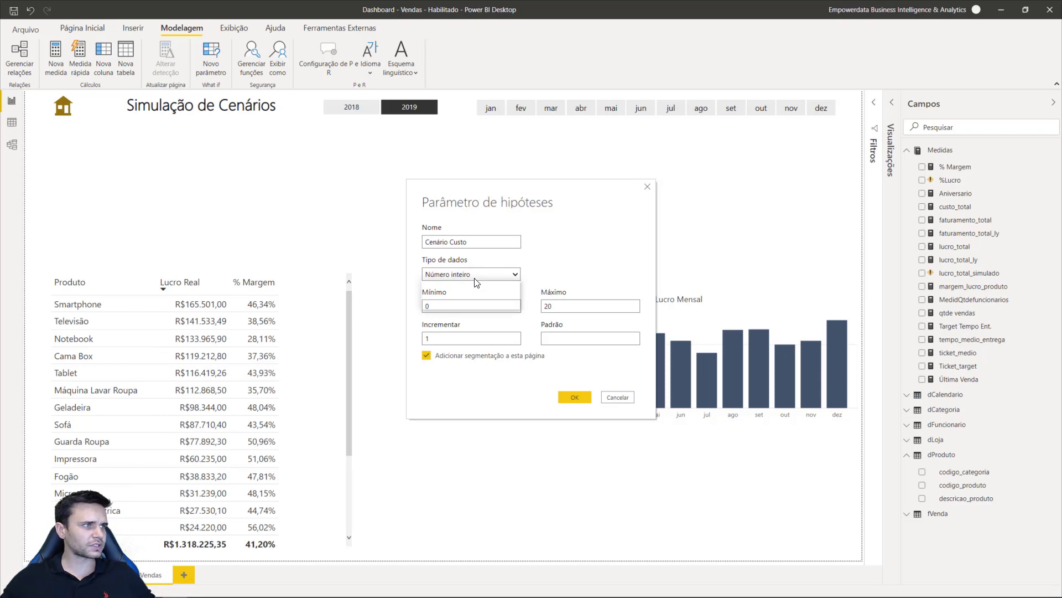
{"action": "left_click", "coordinate": [491, 297]}
Step: Give the parameter a 0 to 0.25 range, increment 0.05 and default 0, create it, and move its slicer up below the page title
{"action": "left_click_drag", "start_coordinate": [469, 306], "coordinate": [421, 306]}
{"action": "left_click_drag", "start_coordinate": [582, 300], "coordinate": [540, 307]}
{"action": "type", "text": "0"}
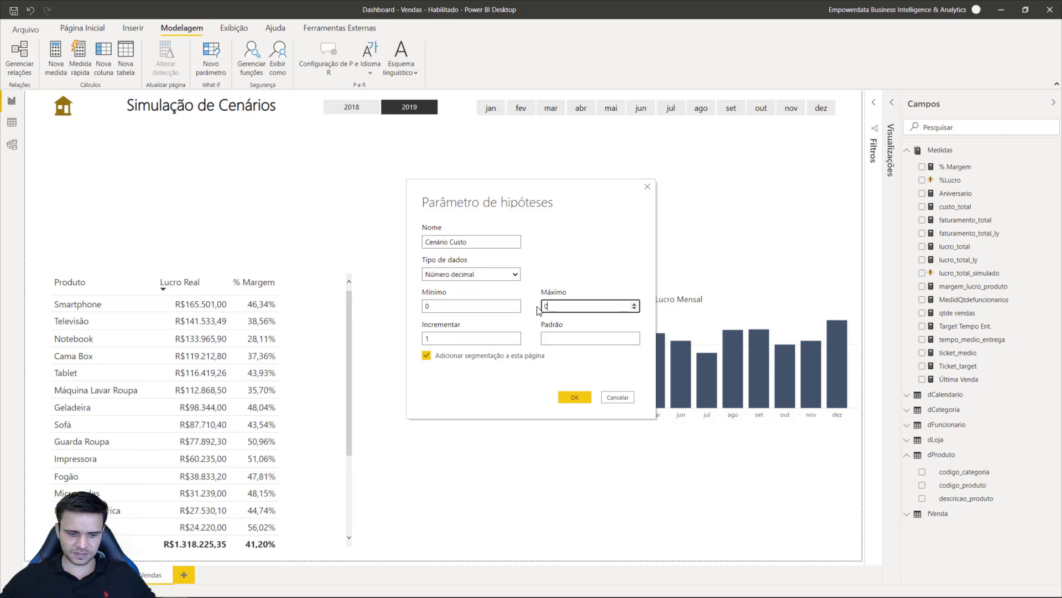
{"action": "type", "text": ".25"}
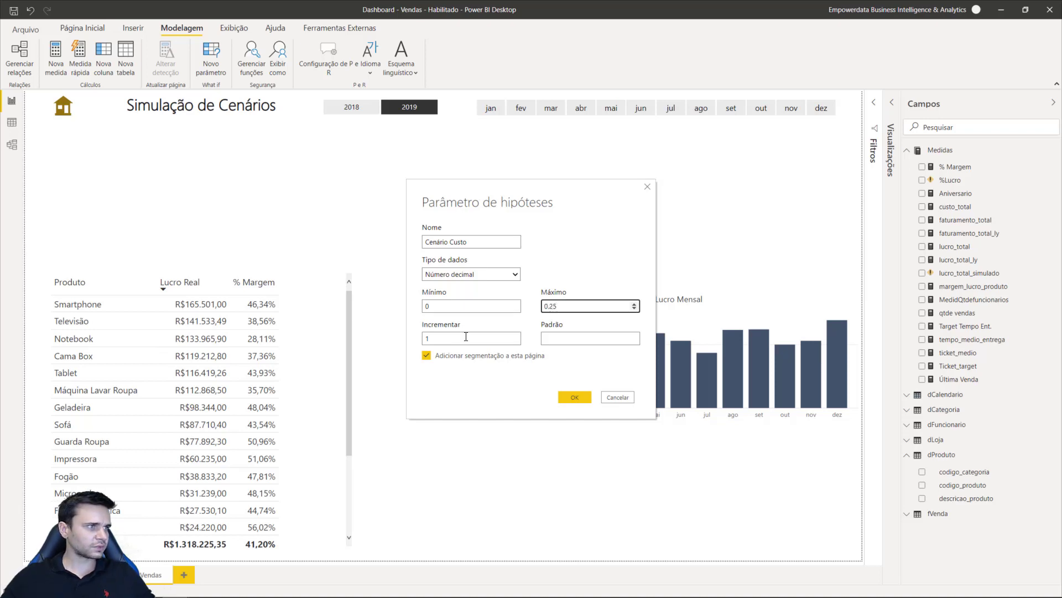
{"action": "left_click_drag", "start_coordinate": [515, 338], "coordinate": [416, 341]}
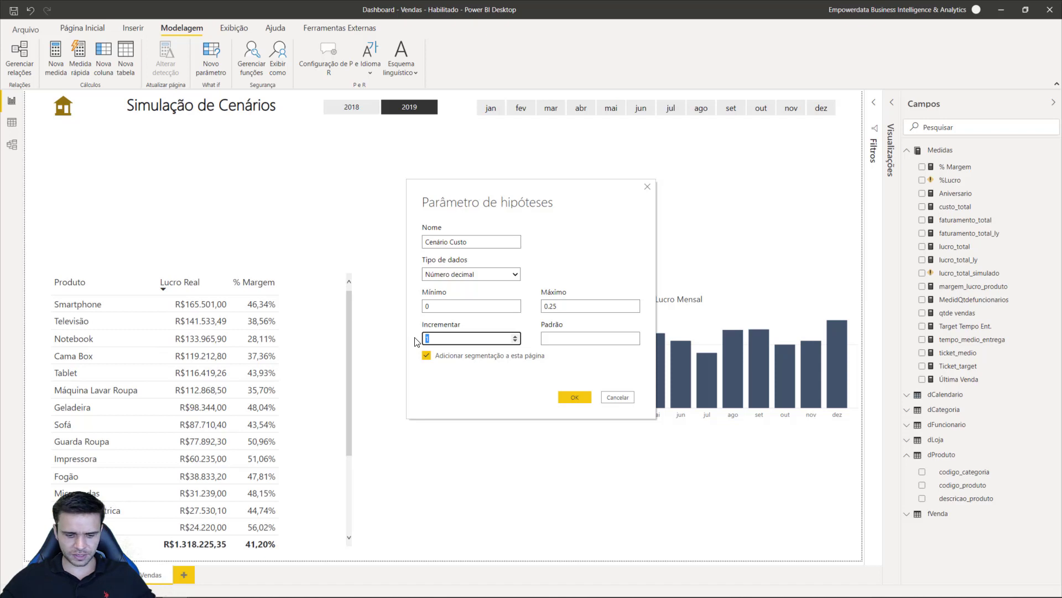
{"action": "type", "text": "0.0"}
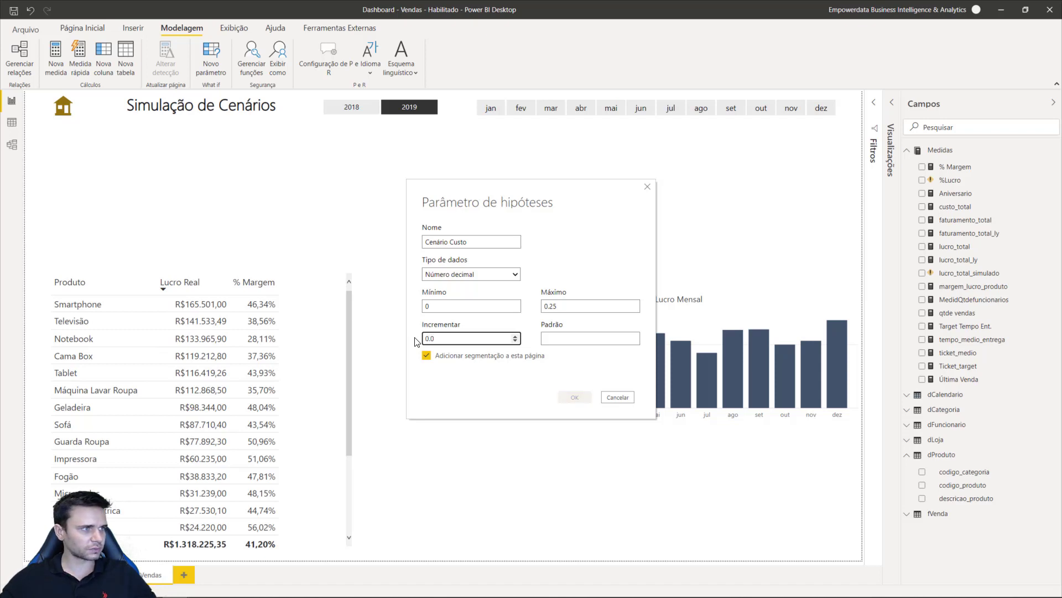
{"action": "type", "text": "5"}
{"action": "left_click", "coordinate": [569, 335]}
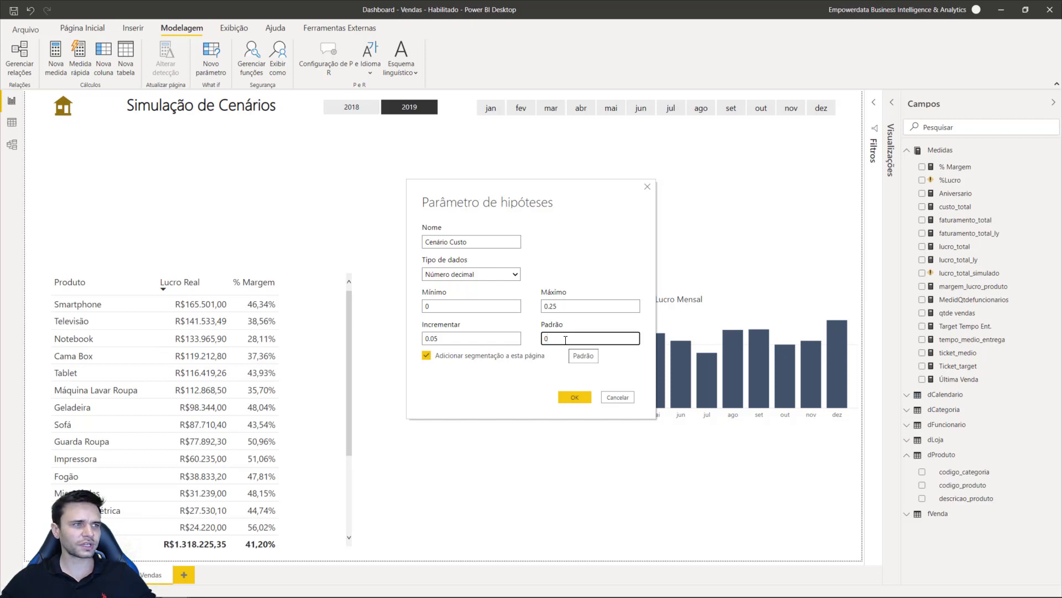
{"action": "left_click", "coordinate": [574, 397]}
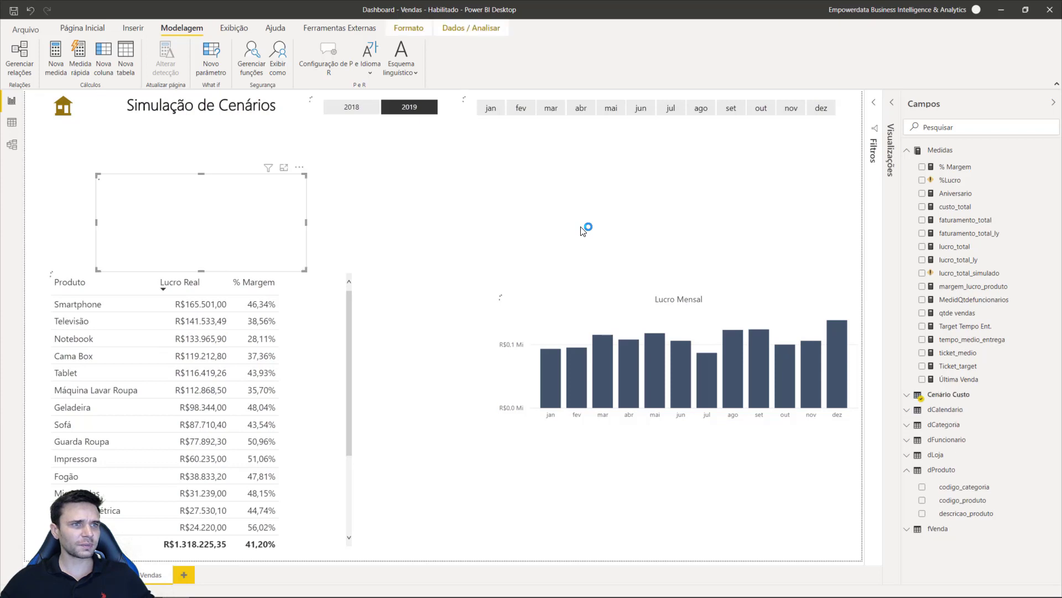
{"action": "left_click_drag", "start_coordinate": [205, 180], "coordinate": [204, 147]}
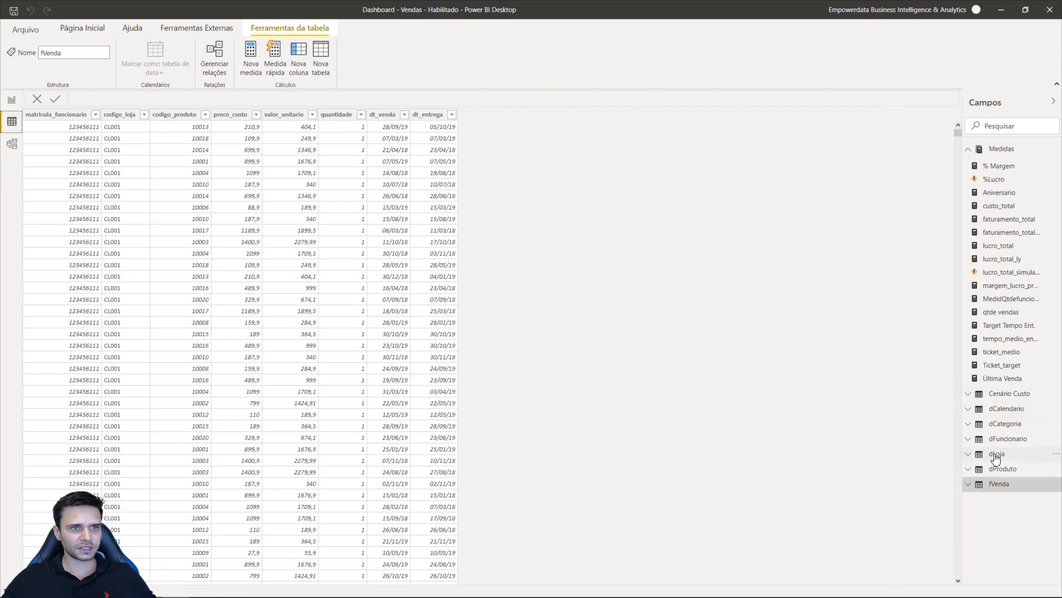
Step: In the data view of the Cenário Custo table, format the Cenário Custo column as a percentage with 0 decimal places
{"action": "left_click", "coordinate": [1004, 393]}
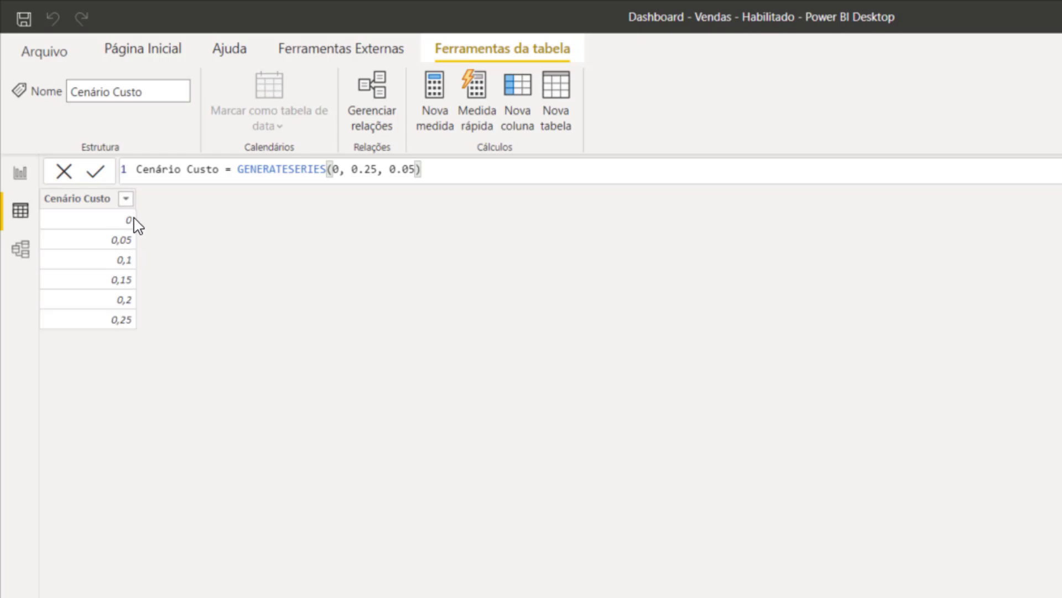
{"action": "left_click", "coordinate": [97, 209]}
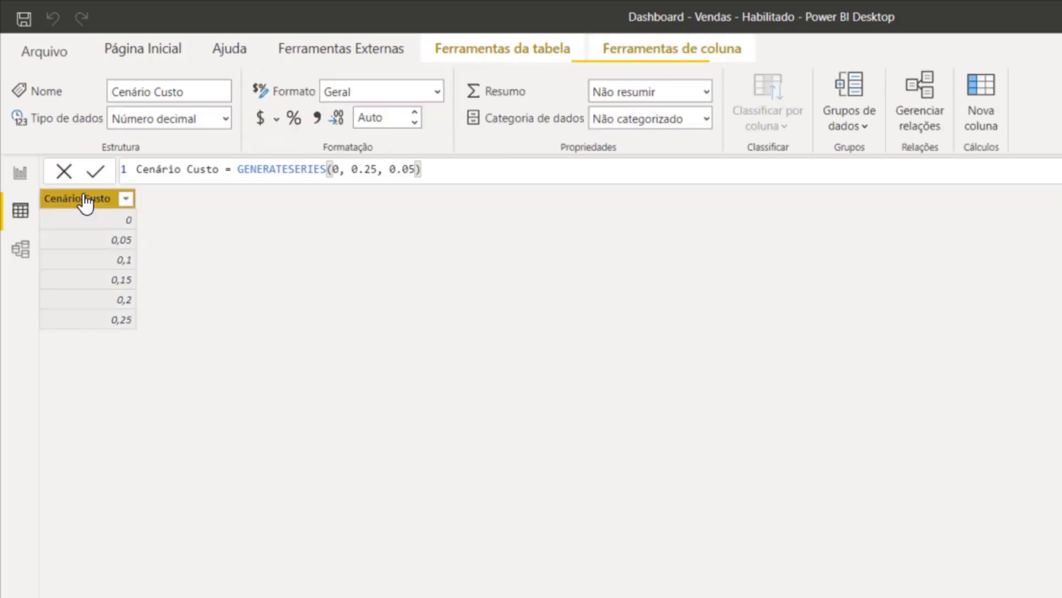
{"action": "left_click", "coordinate": [294, 118]}
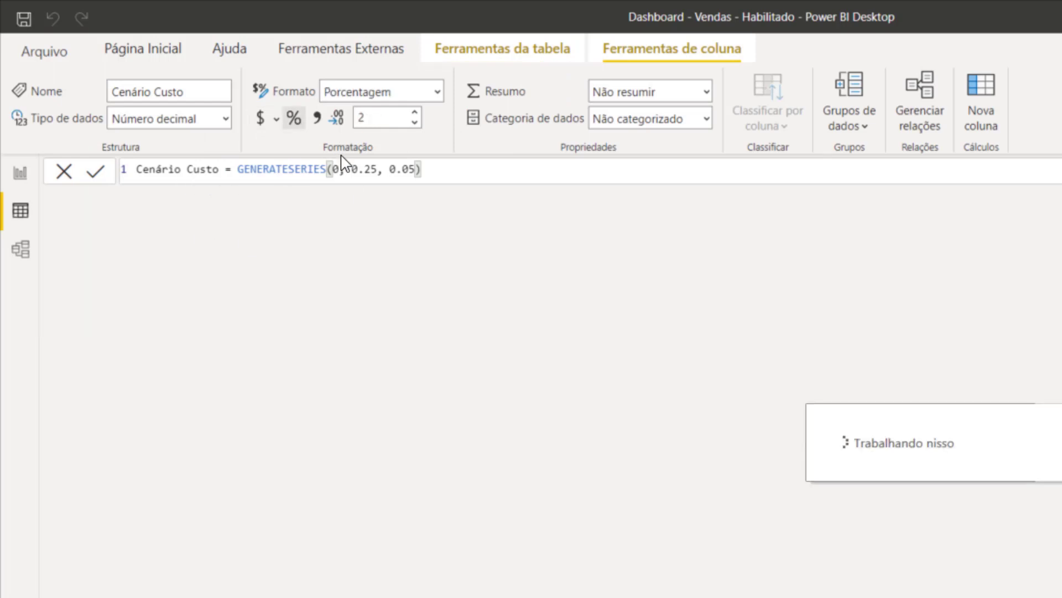
{"action": "left_click", "coordinate": [415, 123]}
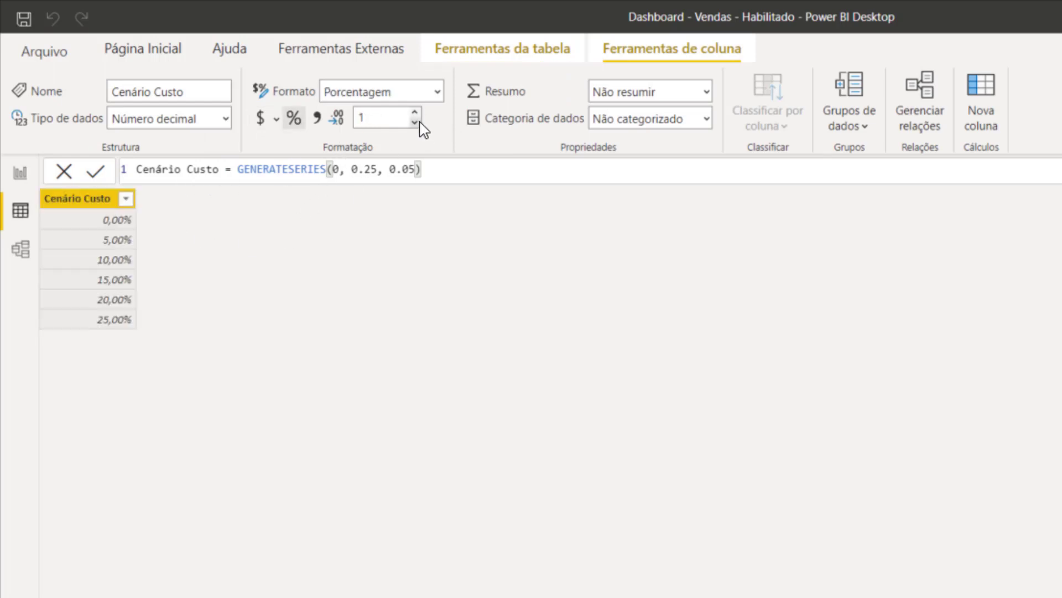
{"action": "left_click", "coordinate": [415, 123]}
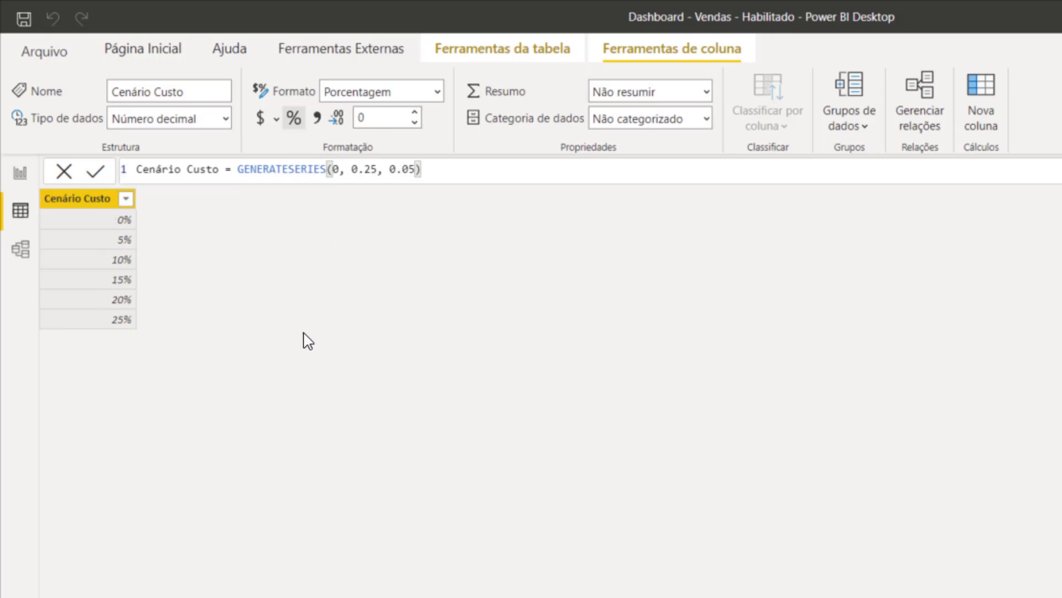
Step: Examine the GENERATESERIES formula of the Cenário Custo table and its three arguments
{"action": "triple_click", "coordinate": [443, 172]}
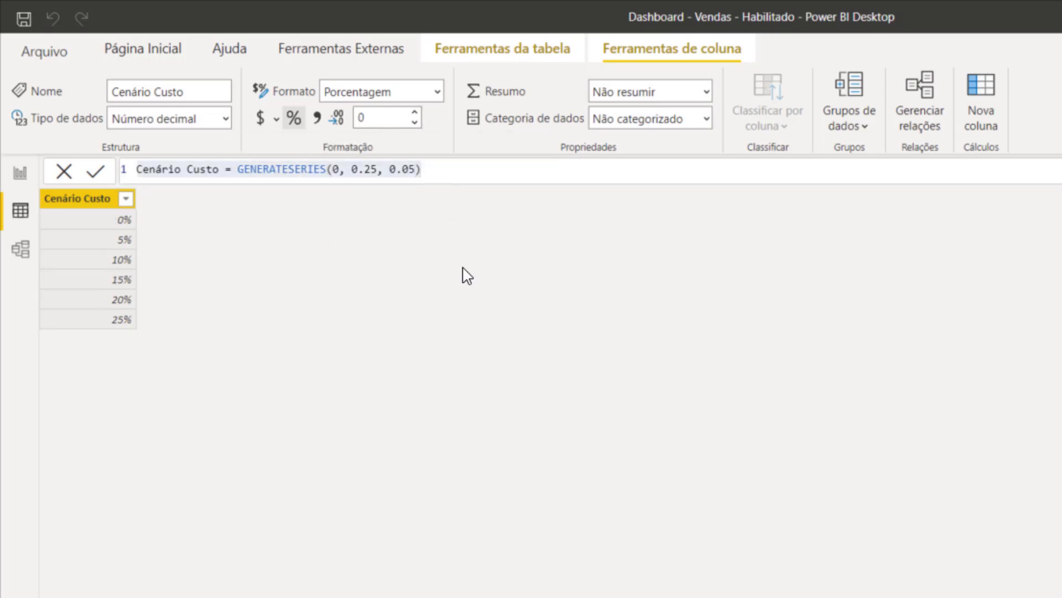
{"action": "left_click", "coordinate": [436, 172]}
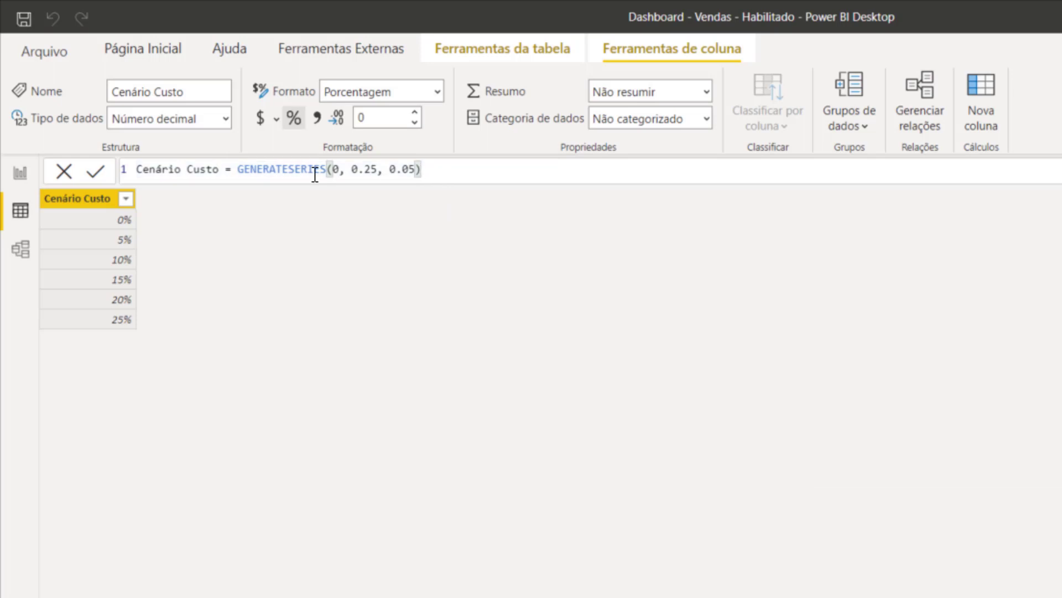
{"action": "left_click_drag", "start_coordinate": [239, 169], "coordinate": [326, 169]}
{"action": "left_click", "coordinate": [439, 167]}
{"action": "left_click_drag", "start_coordinate": [332, 169], "coordinate": [416, 169]}
{"action": "left_click", "coordinate": [432, 171]}
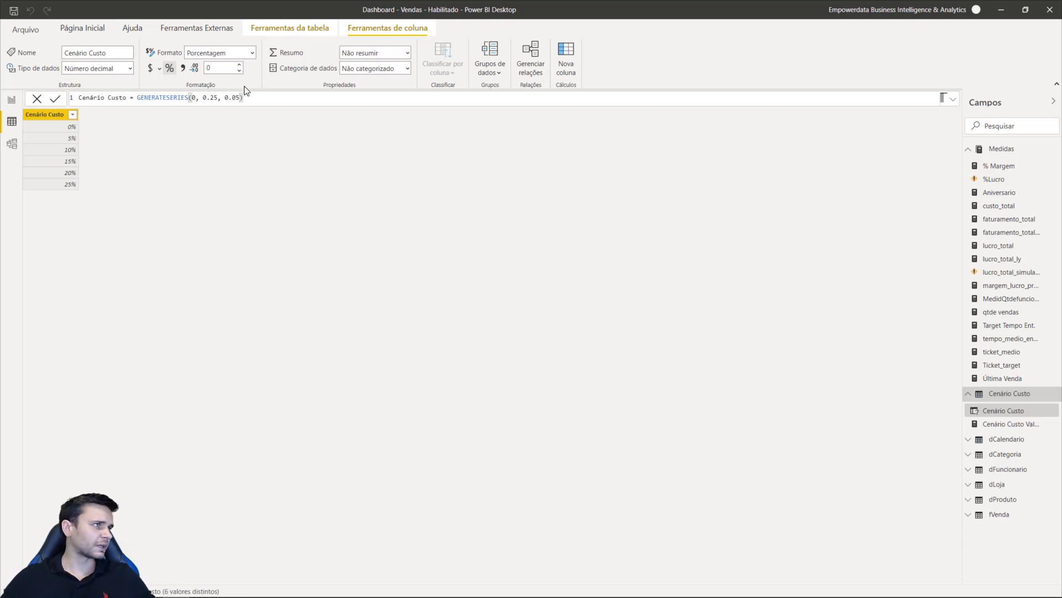
Step: Return to the report view and examine the SELECTEDVALUE formula of the Cenário Custo Valor measure
{"action": "left_click", "coordinate": [12, 102]}
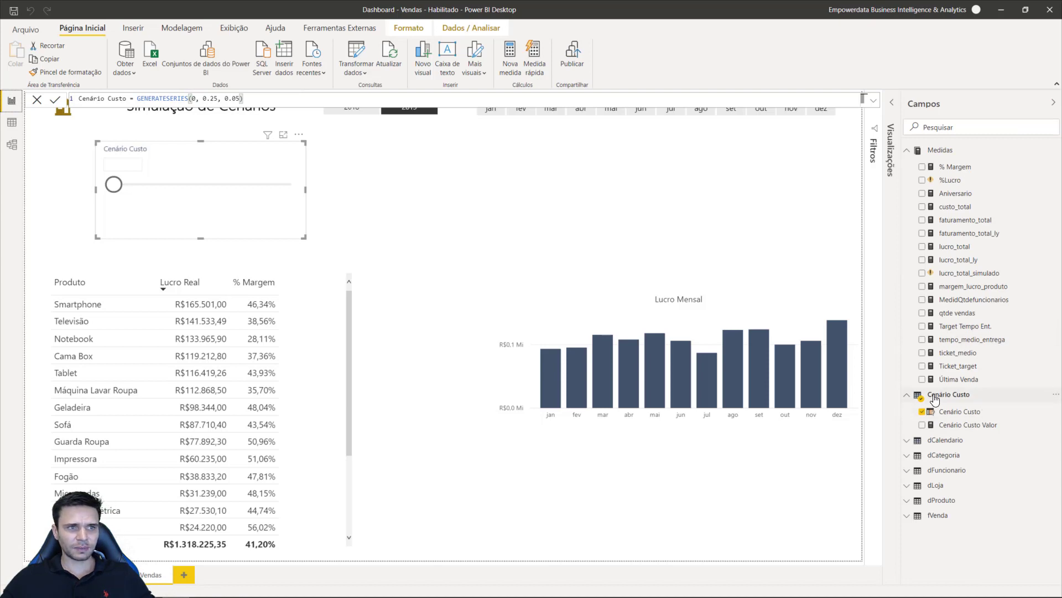
{"action": "left_click", "coordinate": [959, 426]}
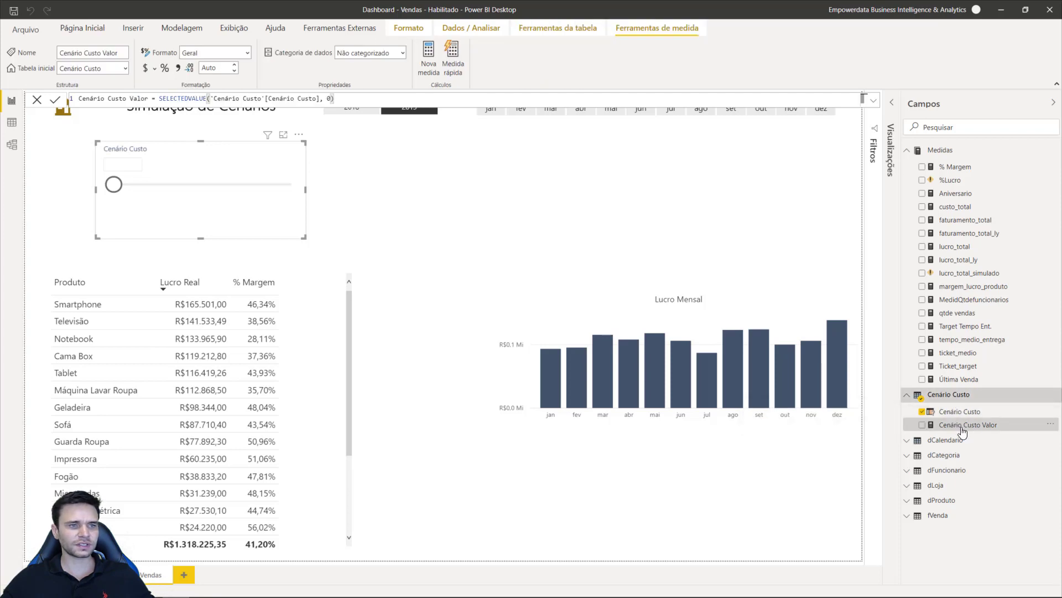
{"action": "left_click_drag", "start_coordinate": [161, 98], "coordinate": [335, 98]}
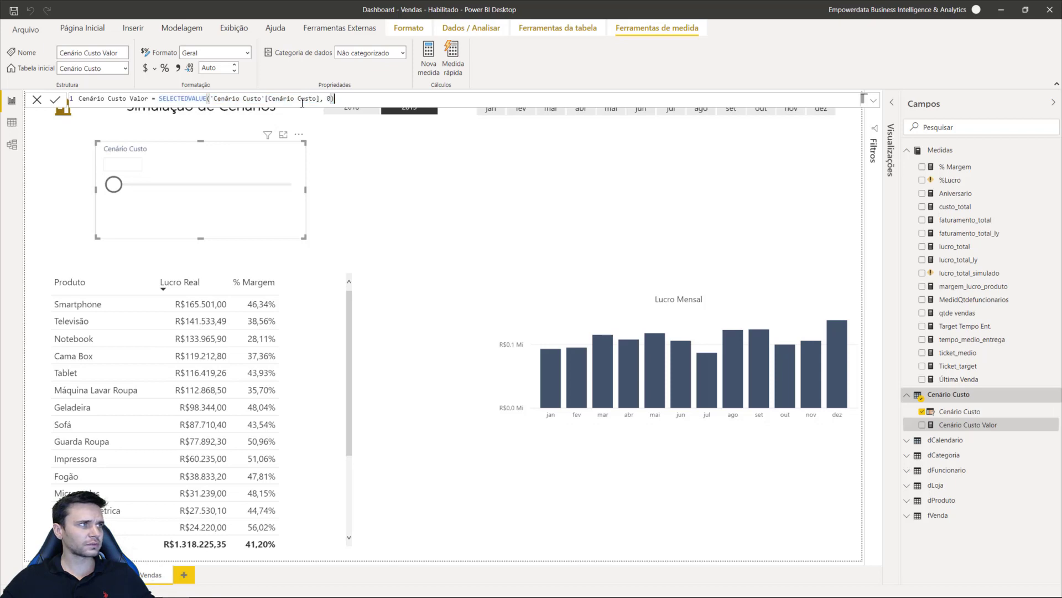
{"action": "double_click", "coordinate": [272, 99]}
{"action": "left_click", "coordinate": [273, 99]}
{"action": "left_click", "coordinate": [329, 98]}
{"action": "left_click_drag", "start_coordinate": [336, 99], "coordinate": [171, 97]}
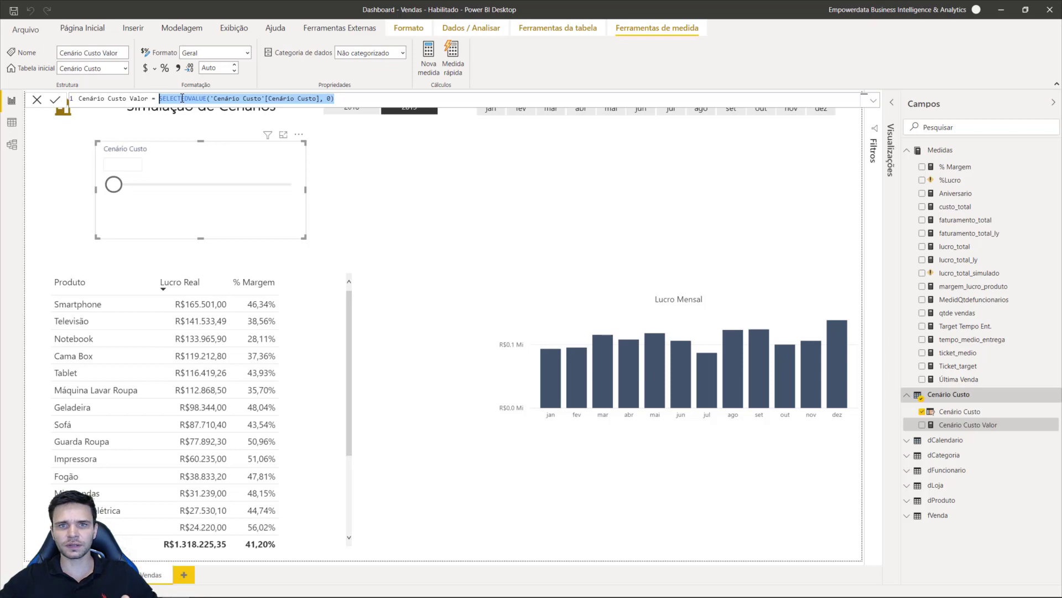
{"action": "left_click", "coordinate": [230, 99]}
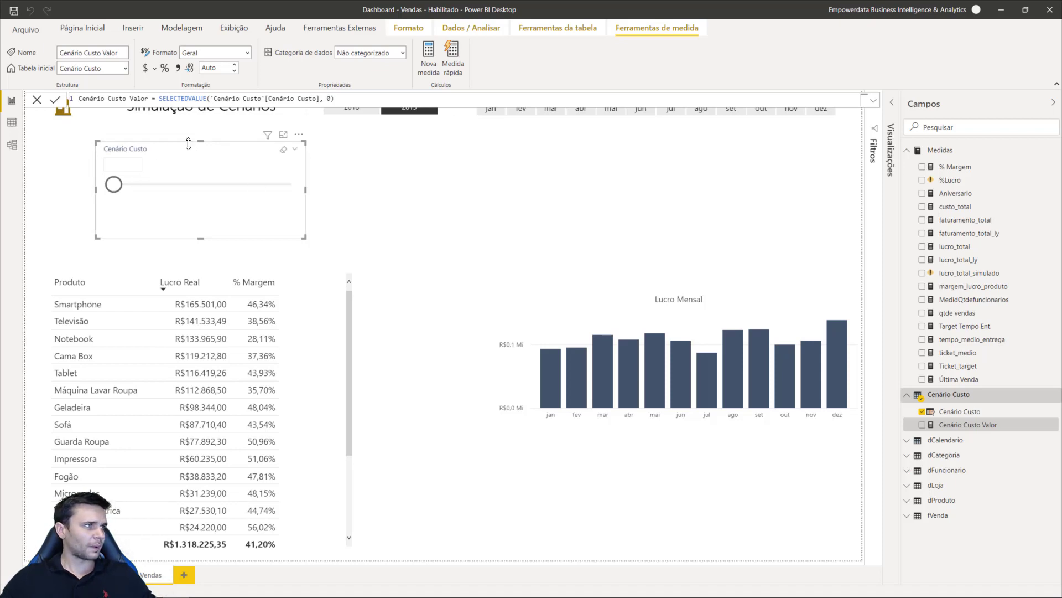
Step: Nudge the Cenário Custo slicer slightly sideways and test its slider at 20%, returning it to 0%
{"action": "left_click", "coordinate": [890, 154]}
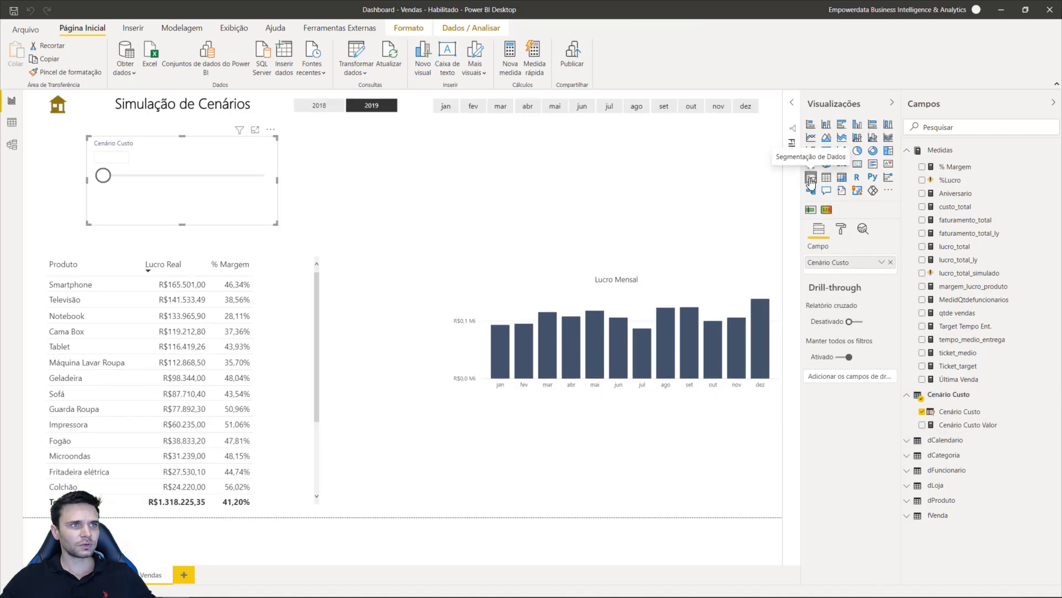
{"action": "left_click_drag", "start_coordinate": [191, 147], "coordinate": [196, 146]}
{"action": "left_click_drag", "start_coordinate": [109, 175], "coordinate": [225, 178]}
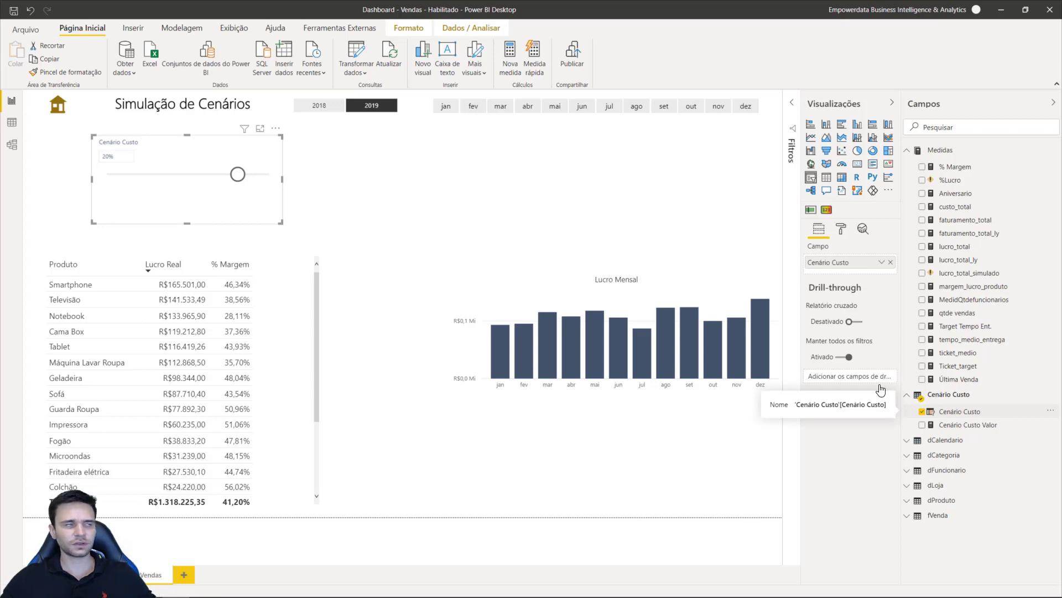
{"action": "left_click_drag", "start_coordinate": [238, 175], "coordinate": [108, 174]}
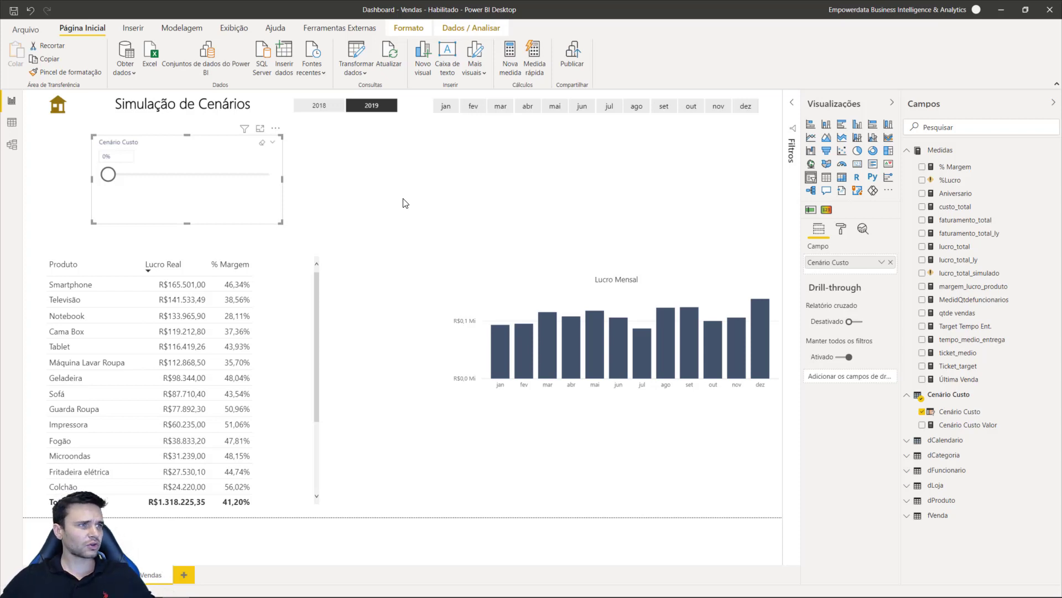
Step: Examine the SUMX formula of the lucro_total measure used in the Lucro Mensal chart
{"action": "left_click", "coordinate": [609, 288]}
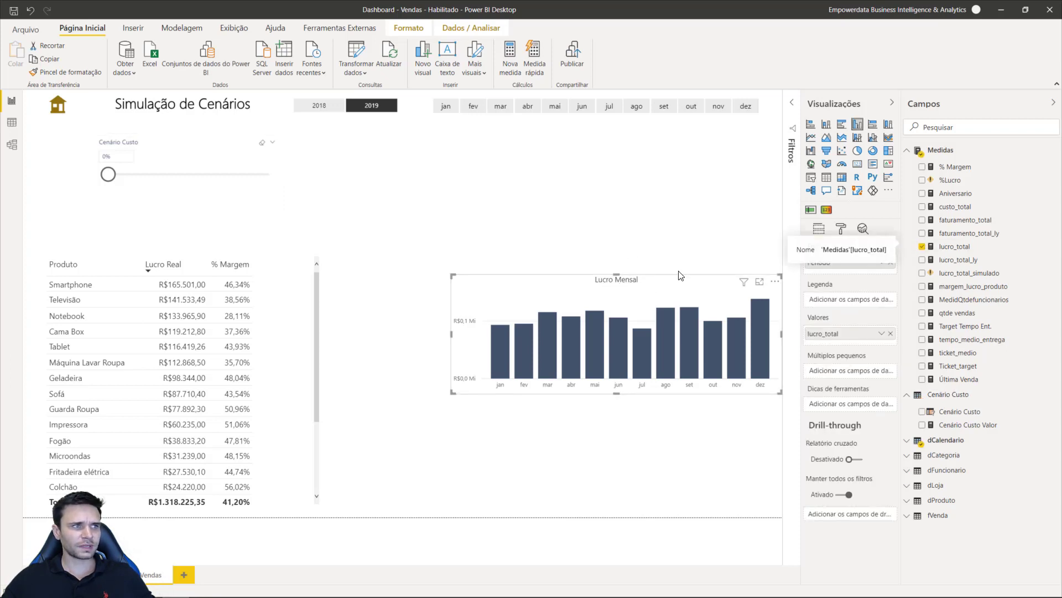
{"action": "left_click", "coordinate": [948, 248]}
{"action": "left_click_drag", "start_coordinate": [138, 108], "coordinate": [186, 139]}
{"action": "left_click", "coordinate": [186, 139]}
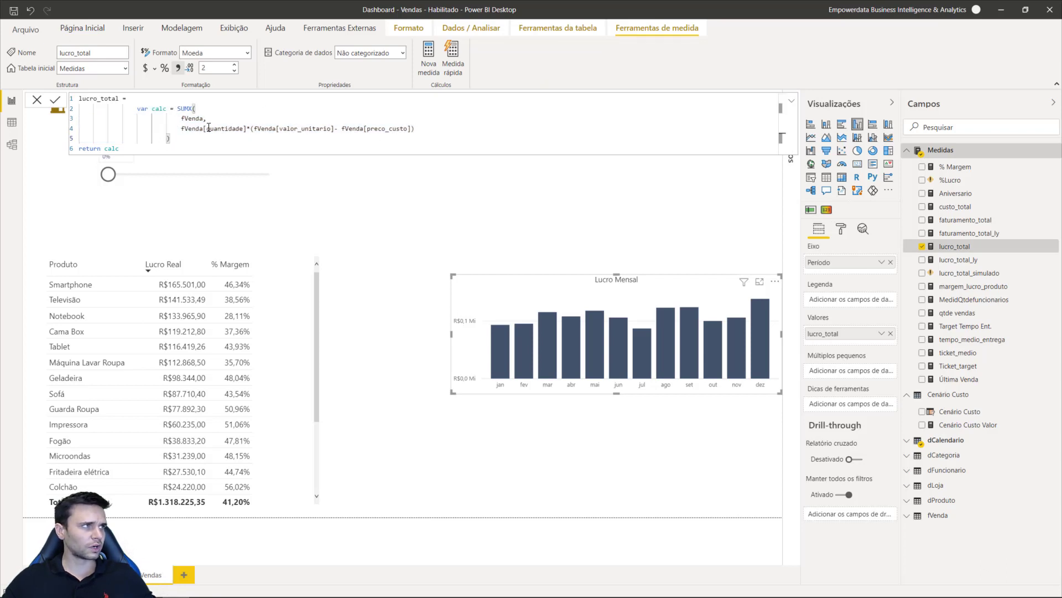
{"action": "left_click_drag", "start_coordinate": [183, 129], "coordinate": [413, 130]}
{"action": "left_click", "coordinate": [433, 130]}
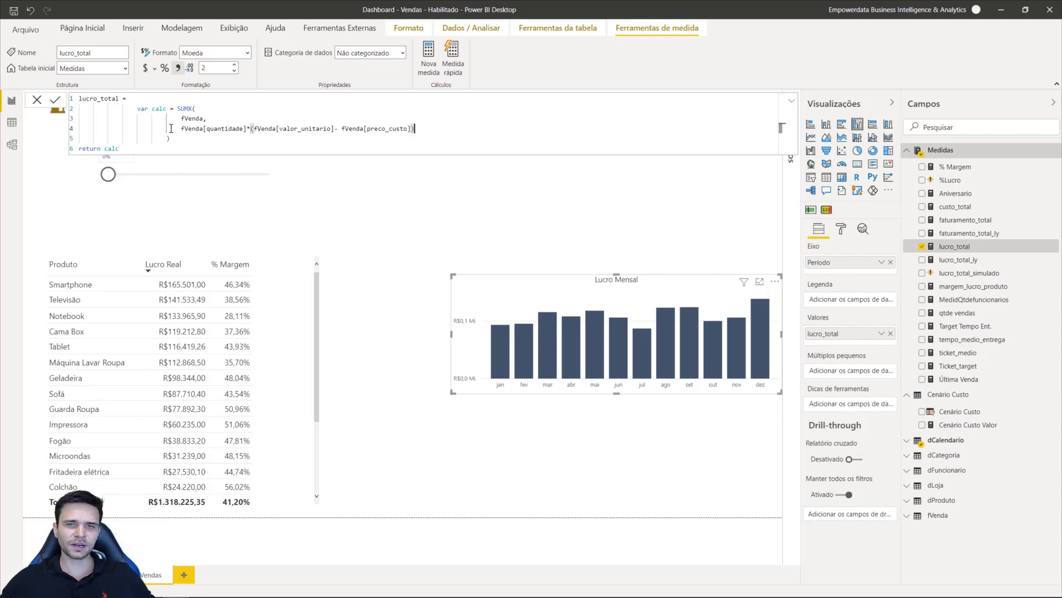
Step: Delete the existing formula body of the lucro_total_simulado measure, keeping only its name and the equals sign
{"action": "left_click", "coordinate": [971, 273]}
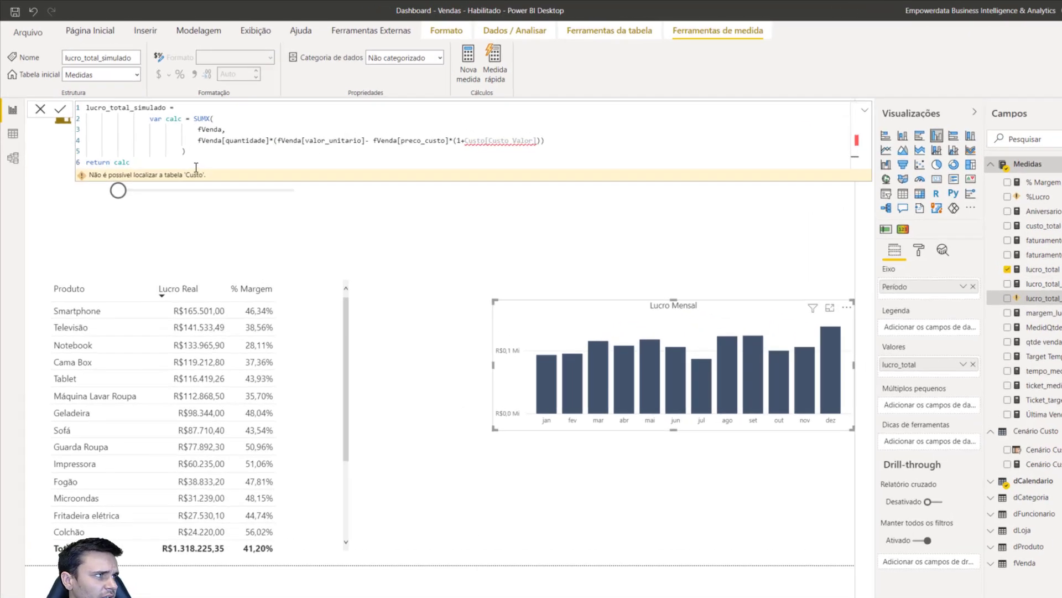
{"action": "left_click_drag", "start_coordinate": [118, 148], "coordinate": [137, 108]}
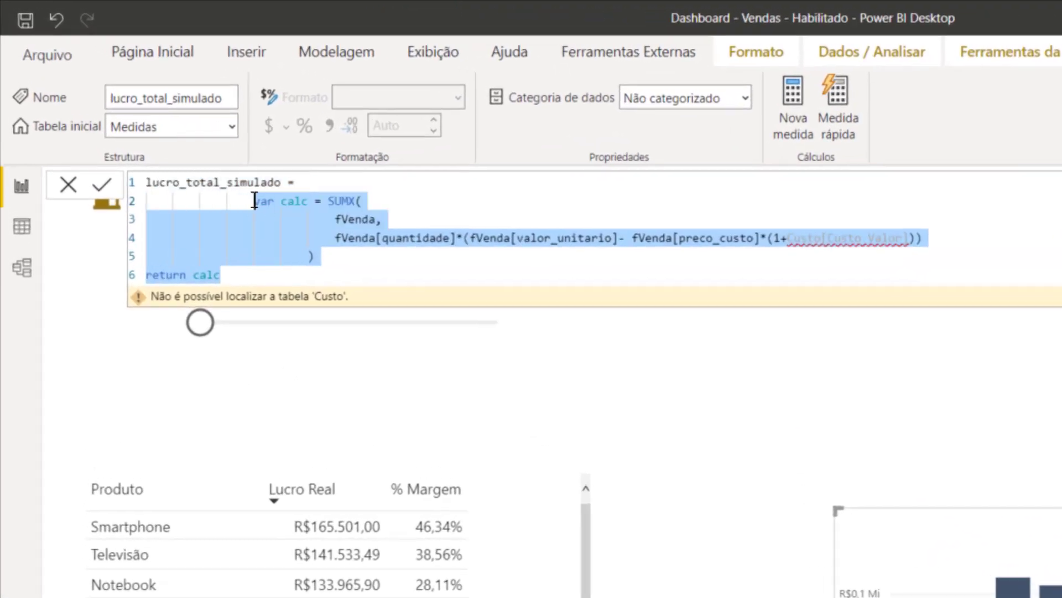
{"action": "key", "text": "Delete"}
{"action": "left_click", "coordinate": [358, 184]}
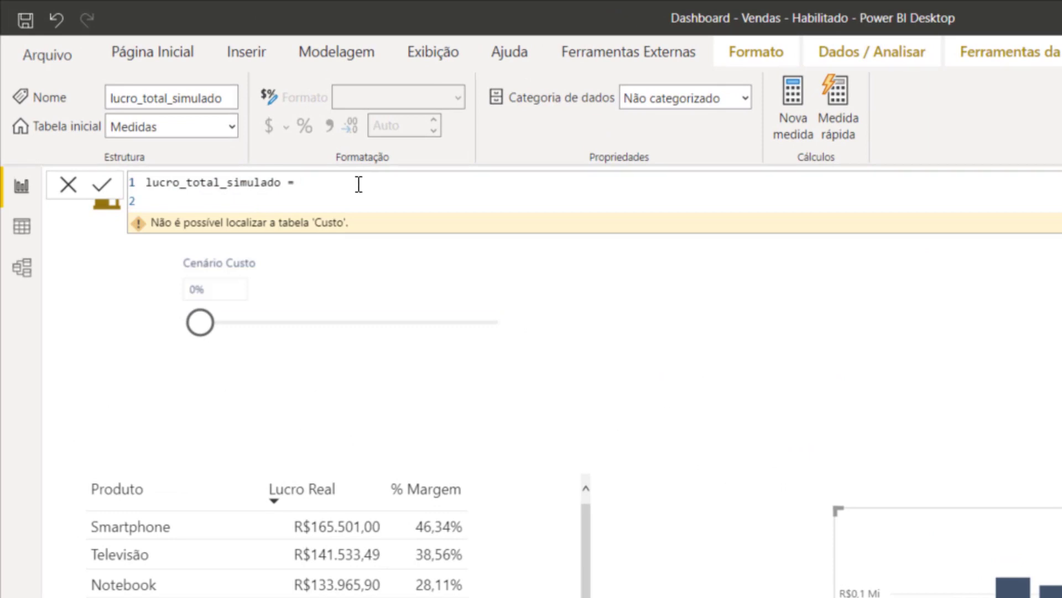
Step: Start the lucro_total_simulado formula on an indented new line with SUMX, giving fVenda as its table argument
{"action": "key", "text": "Return"}
{"action": "key", "text": "Tab"}
{"action": "key", "text": "Tab"}
{"action": "key", "text": "Tab"}
{"action": "key", "text": "Tab"}
{"action": "key", "text": "Tab"}
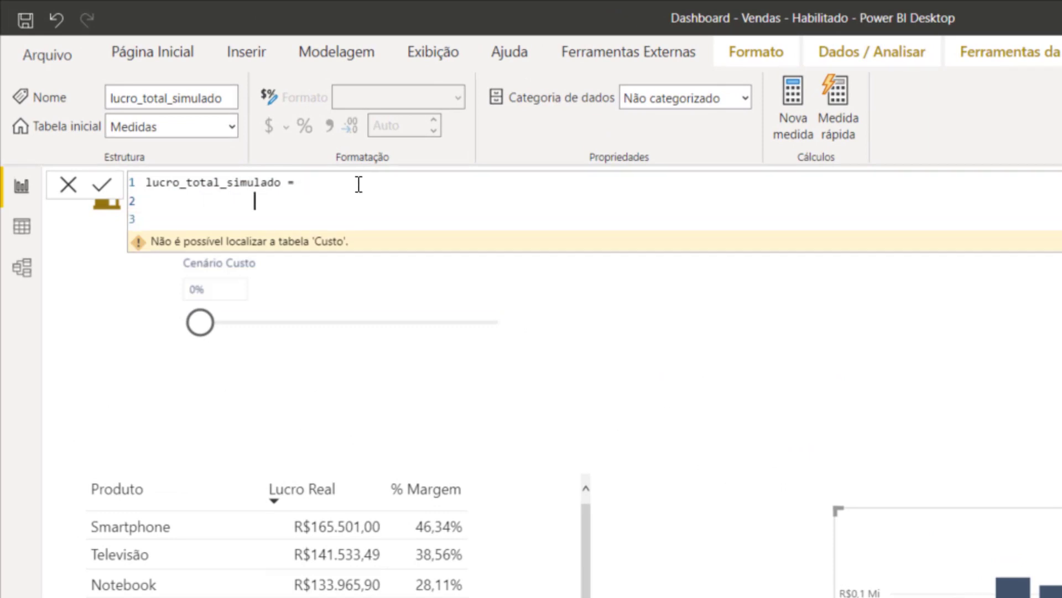
{"action": "type", "text": "sum"}
{"action": "key", "text": "Down"}
{"action": "key", "text": "Down"}
{"action": "key", "text": "Down"}
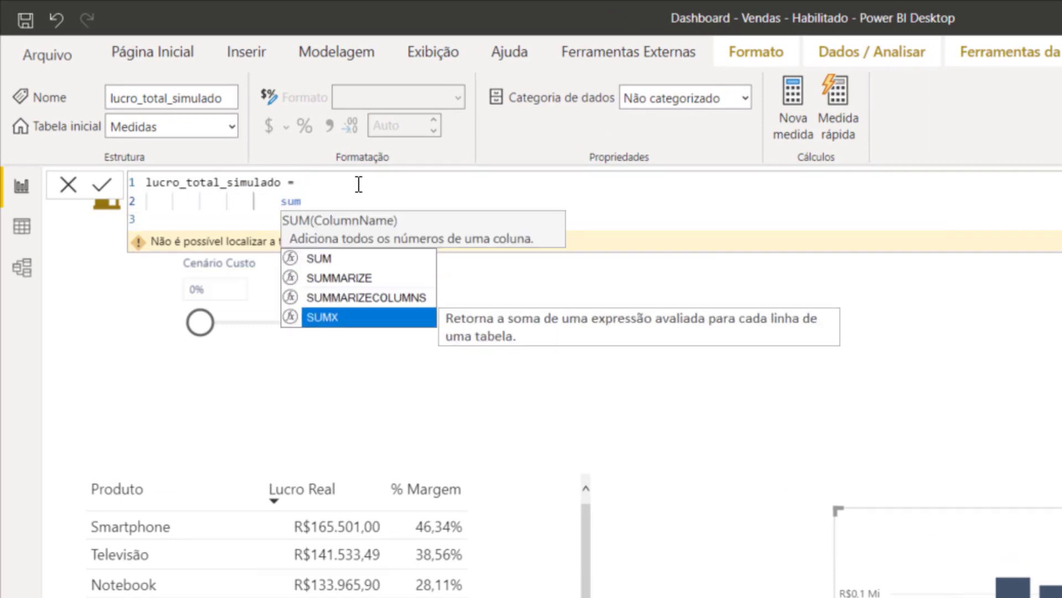
{"action": "key", "text": "Tab"}
{"action": "key", "text": "Return"}
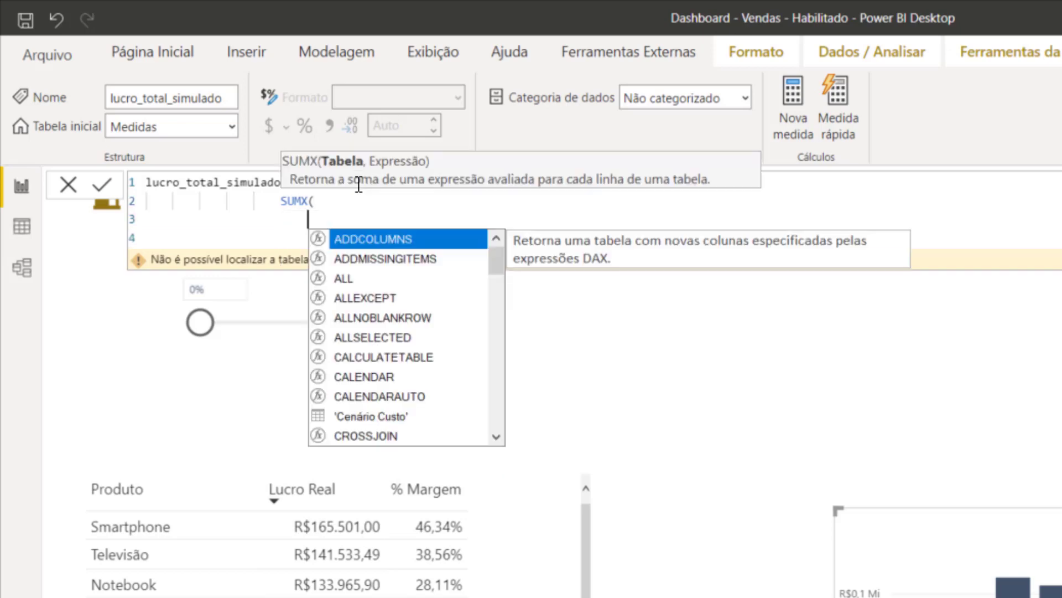
{"action": "type", "text": "fVenda,"}
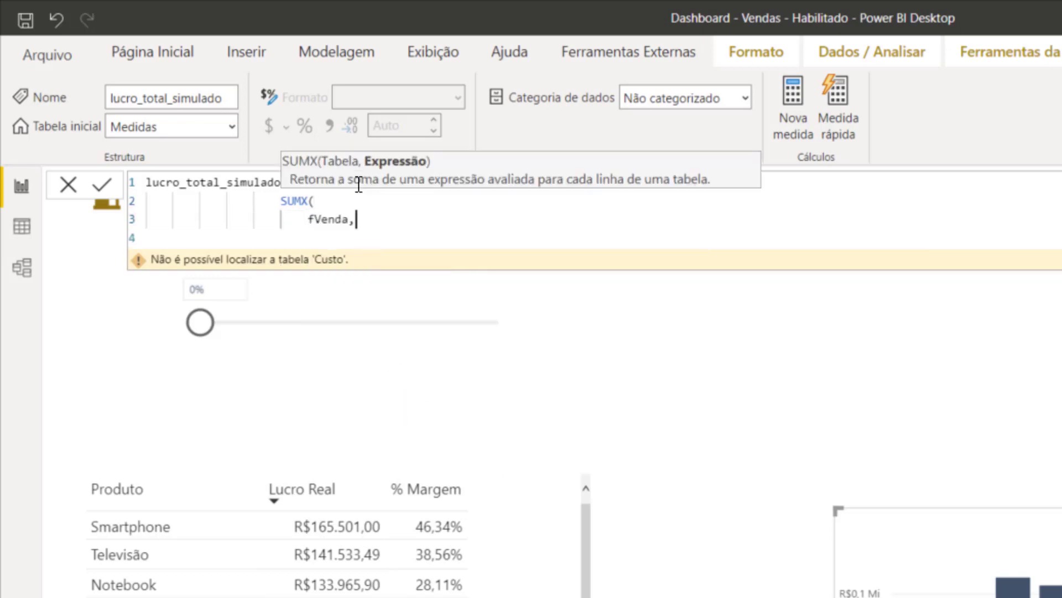
{"action": "key", "text": "Return"}
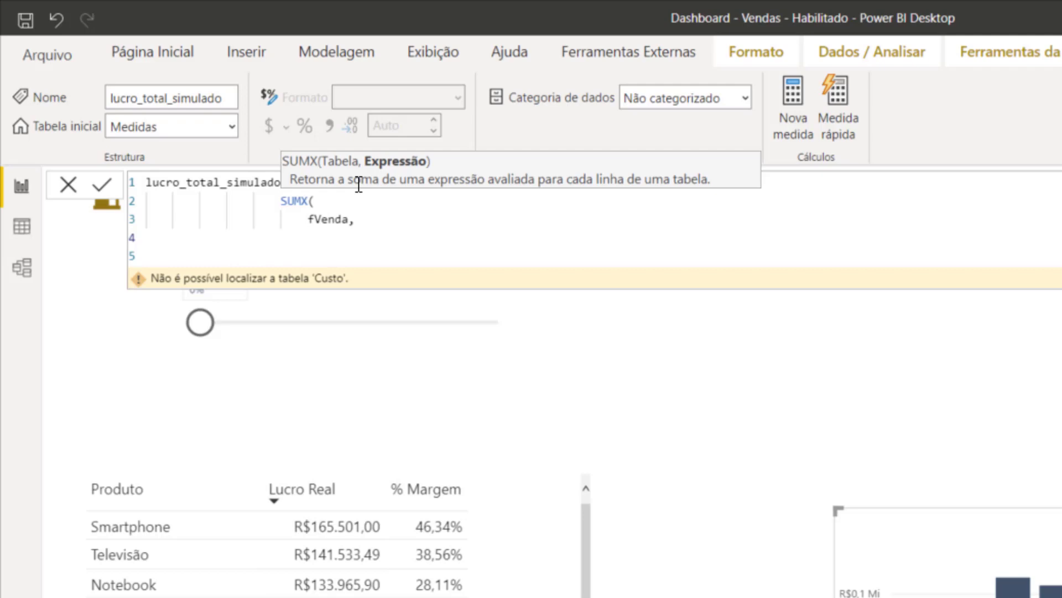
Step: Begin the SUMX expression with fVenda[quantidade] multiplied by an opening parenthesis and fVenda[valor_unitario]
{"action": "type", "text": "qua"}
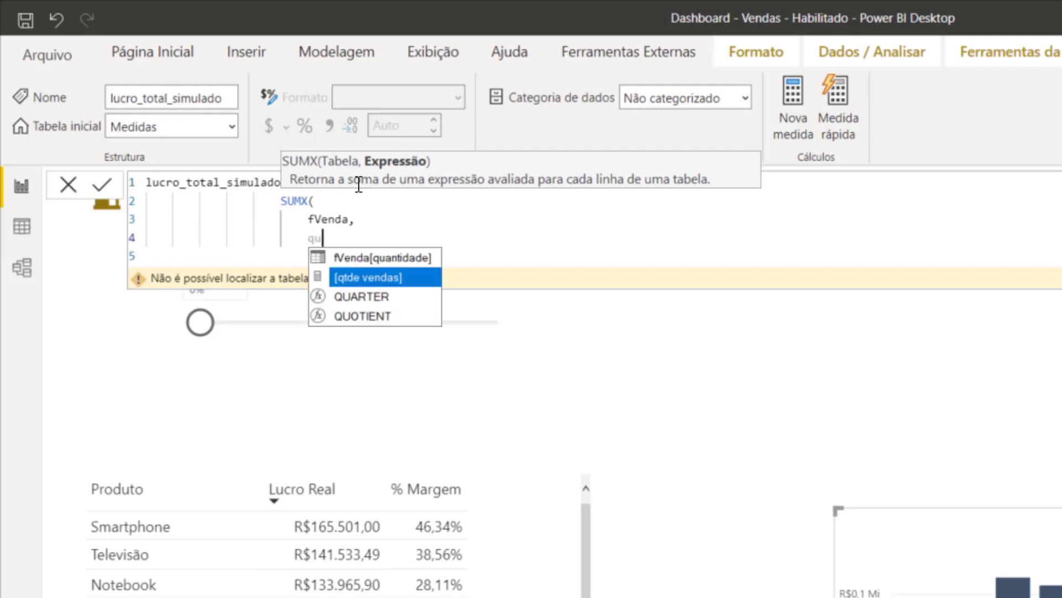
{"action": "key", "text": "Up"}
{"action": "key", "text": "Up"}
{"action": "key", "text": "Up"}
{"action": "key", "text": "Up"}
{"action": "key", "text": "Tab"}
{"action": "type", "text": "*pre"}
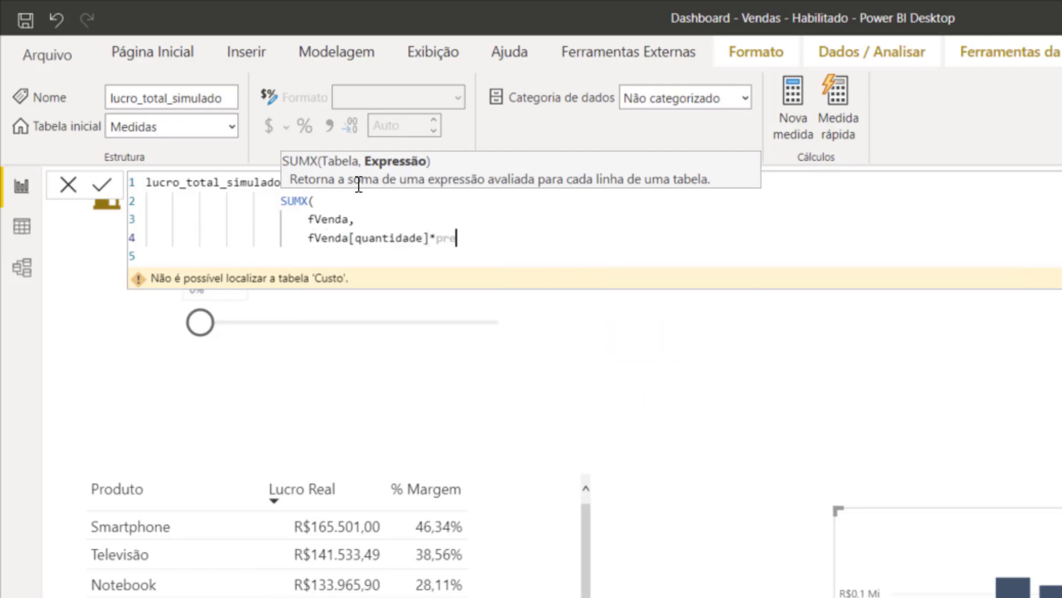
{"action": "key", "text": "BackSpace"}
{"action": "key", "text": "BackSpace"}
{"action": "key", "text": "BackSpace"}
{"action": "key", "text": "BackSpace"}
{"action": "type", "text": "*(uni"}
{"action": "key", "text": "Up"}
{"action": "key", "text": "Tab"}
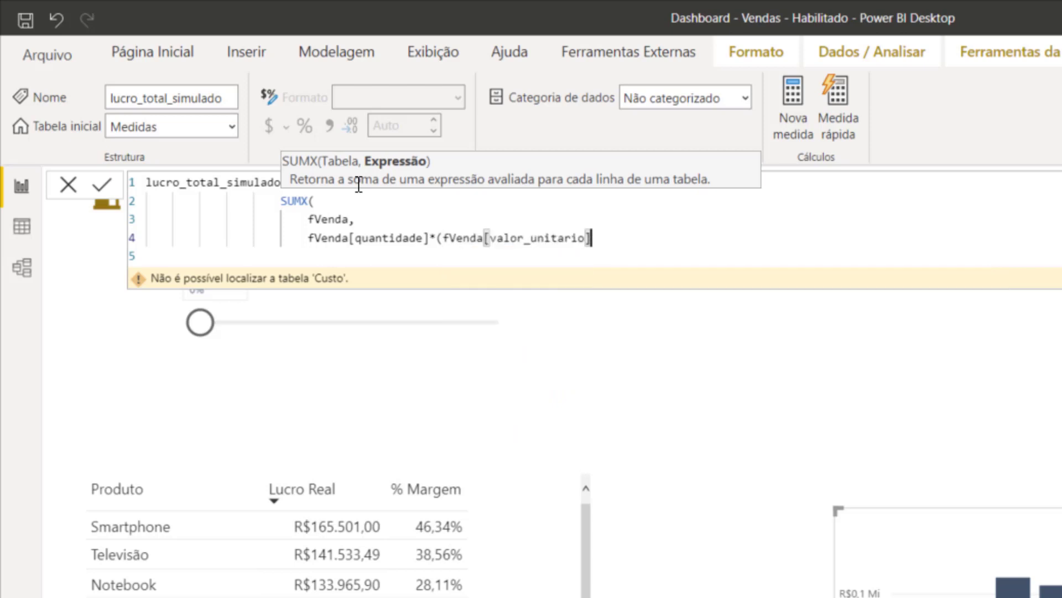
Step: Add "+ fVenda[preco_custo]" inside the parentheses and close the SUMX function on its own line
{"action": "type", "text": "+ custo"}
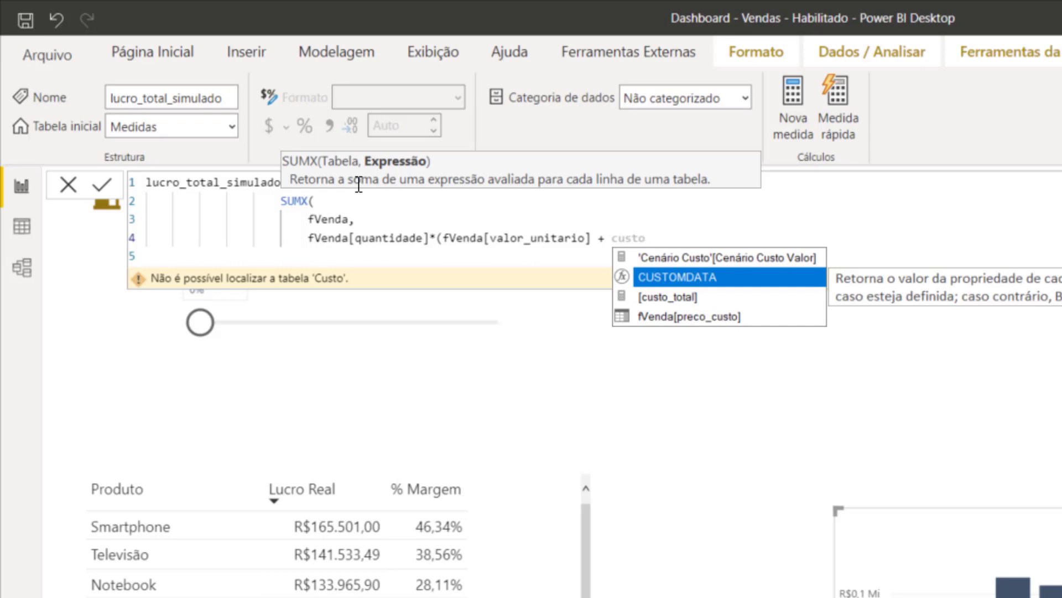
{"action": "key", "text": "Down"}
{"action": "key", "text": "Down"}
{"action": "key", "text": "Tab"}
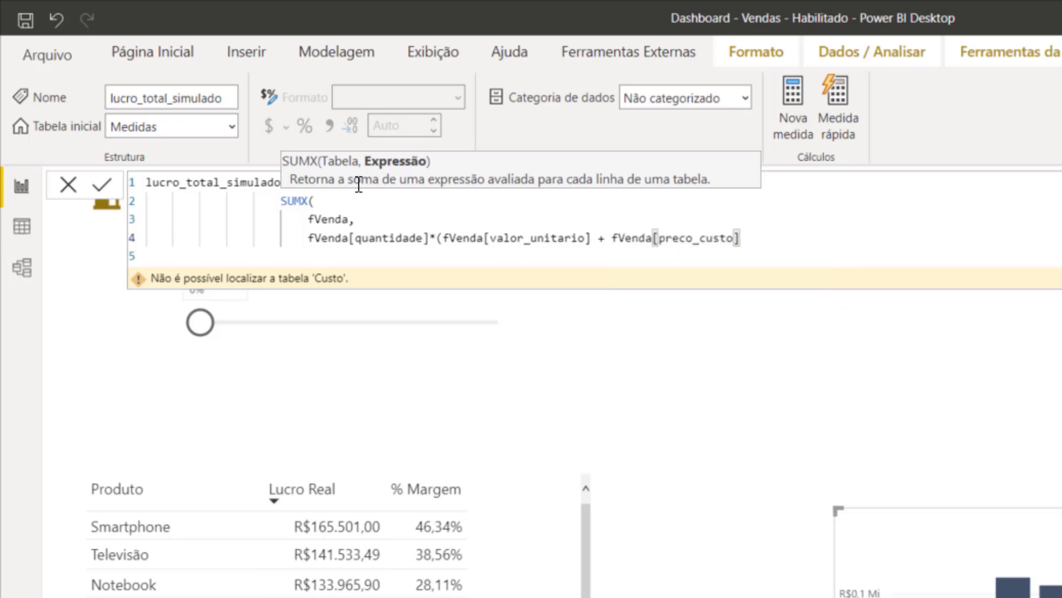
{"action": "type", "text": ")"}
{"action": "key", "text": "Return"}
{"action": "type", "text": ")"}
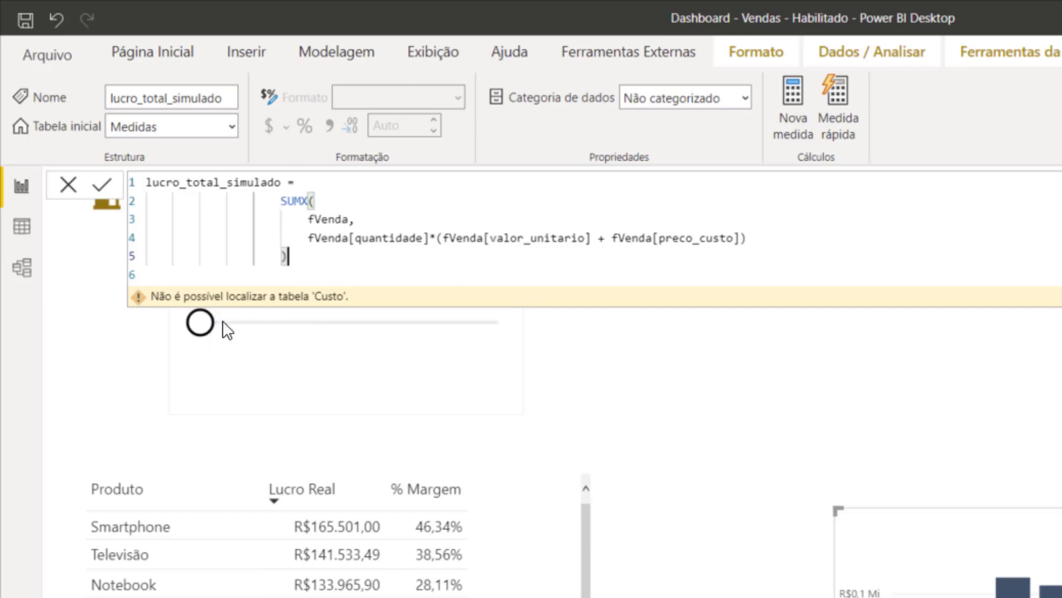
Step: Multiply fVenda[preco_custo] in the SUMX expression by (1+'Cenário Custo'[Cenário Custo Valor])
{"action": "left_click", "coordinate": [741, 238]}
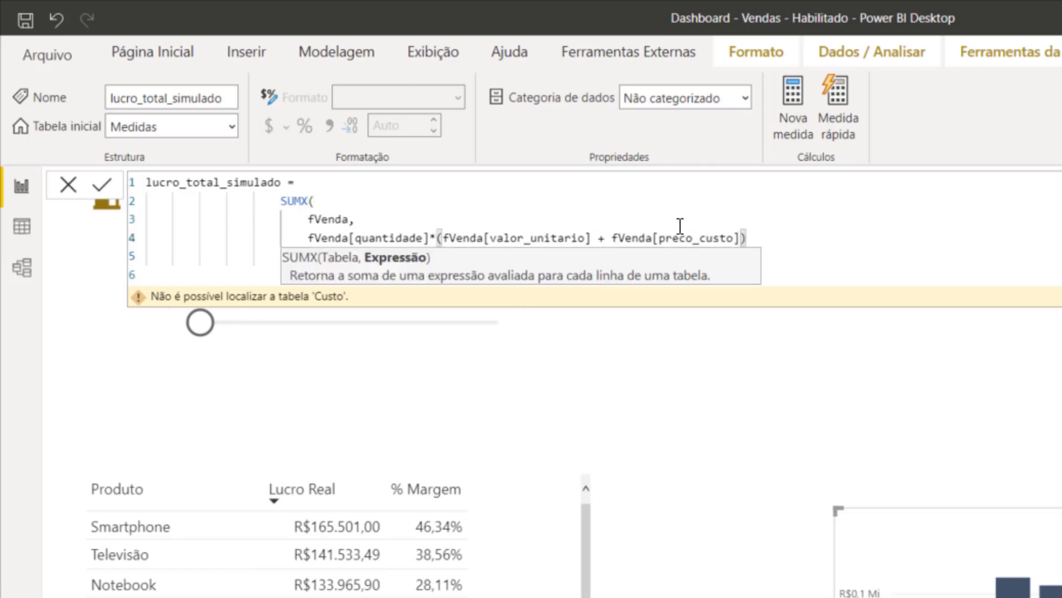
{"action": "type", "text": "*(1+"}
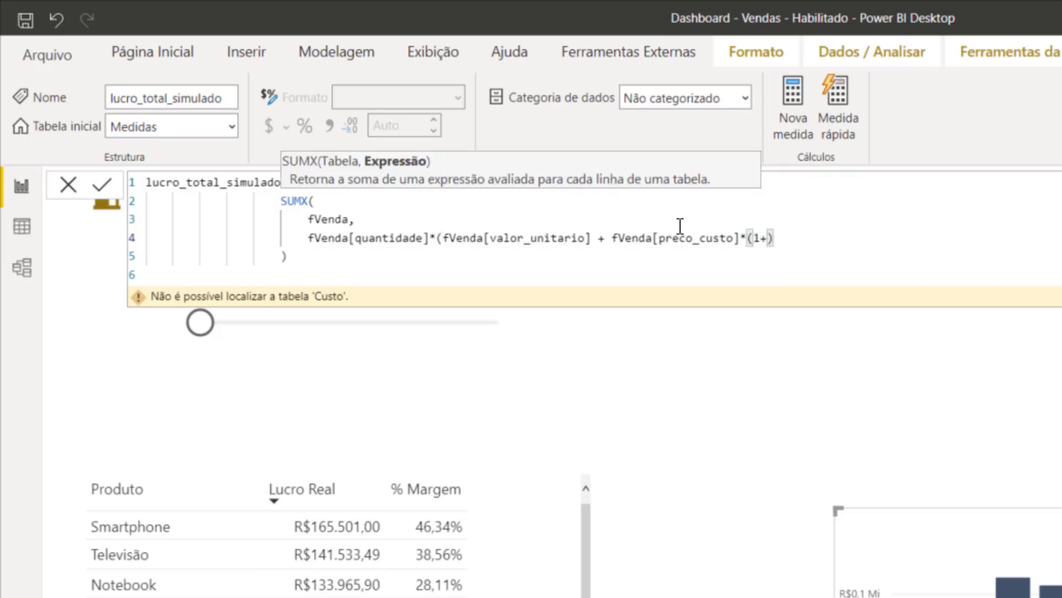
{"action": "type", "text": "cen"}
{"action": "key", "text": "Tab"}
{"action": "type", "text": ")"}
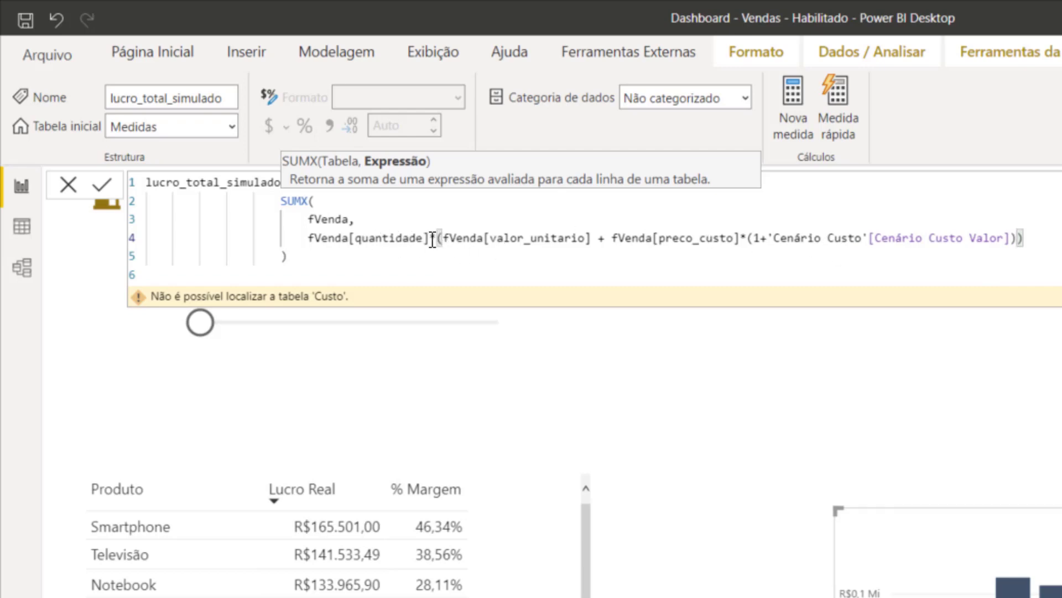
Step: Replace the plus sign before fVenda[preco_custo] with a minus sign and commit the measure formula
{"action": "left_click", "coordinate": [607, 239]}
{"action": "key", "text": "BackSpace"}
{"action": "type", "text": "-"}
{"action": "left_click", "coordinate": [1057, 239]}
{"action": "key", "text": "Down"}
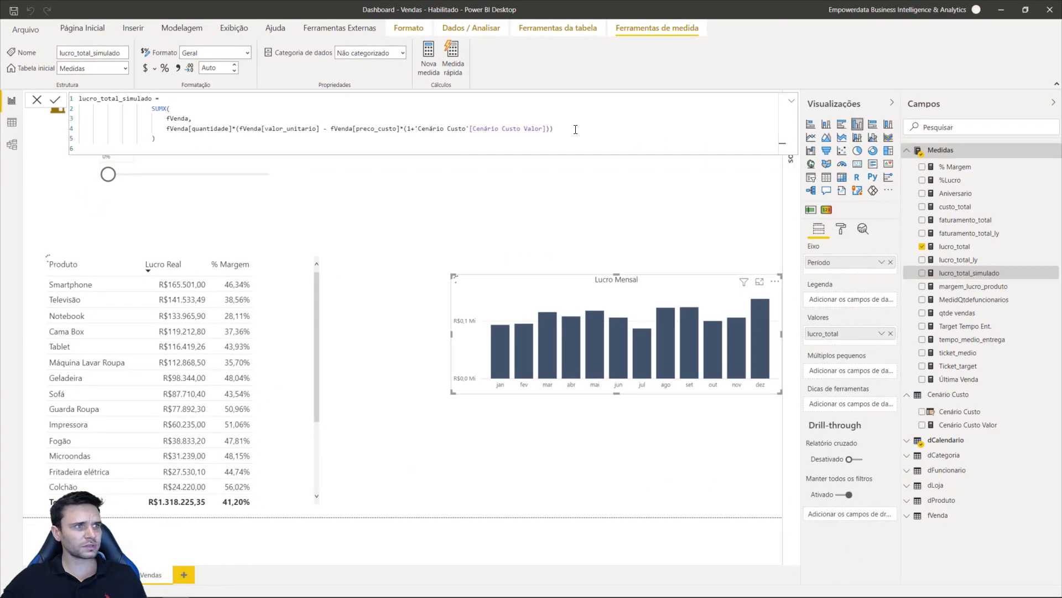
Step: Add the lucro_total_simulado measure to the values of the Lucro Mensal chart, alongside lucro_total
{"action": "left_click_drag", "start_coordinate": [971, 274], "coordinate": [878, 339]}
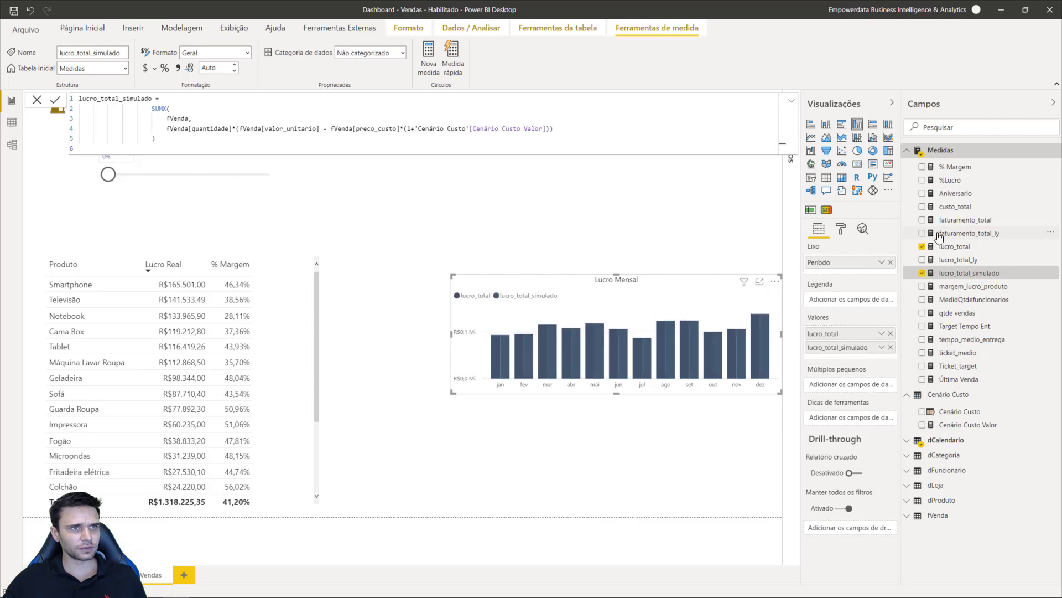
{"action": "left_click", "coordinate": [985, 400]}
{"action": "left_click", "coordinate": [1053, 102]}
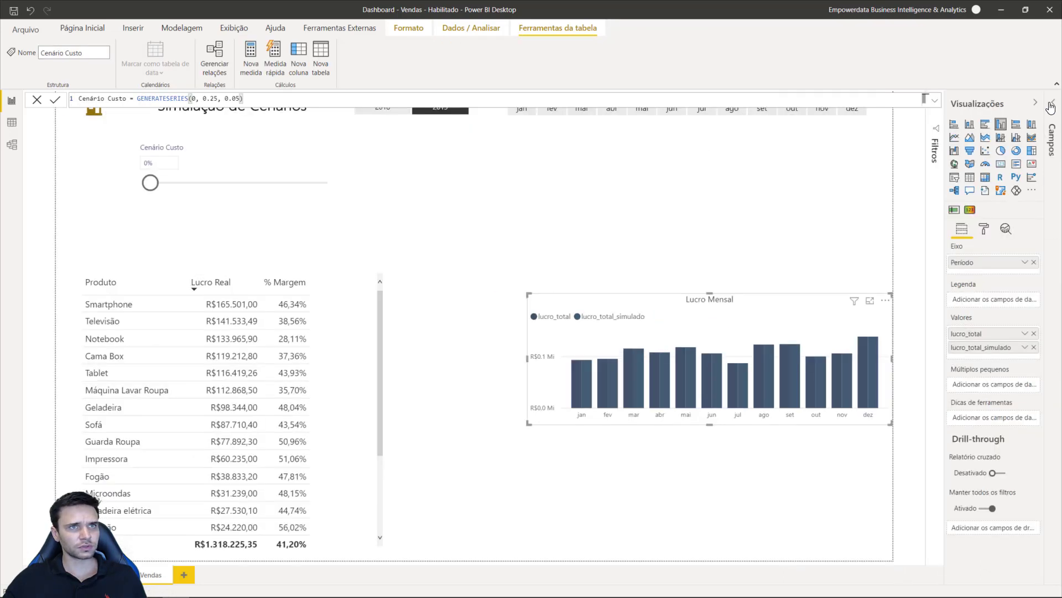
{"action": "left_click", "coordinate": [1051, 107]}
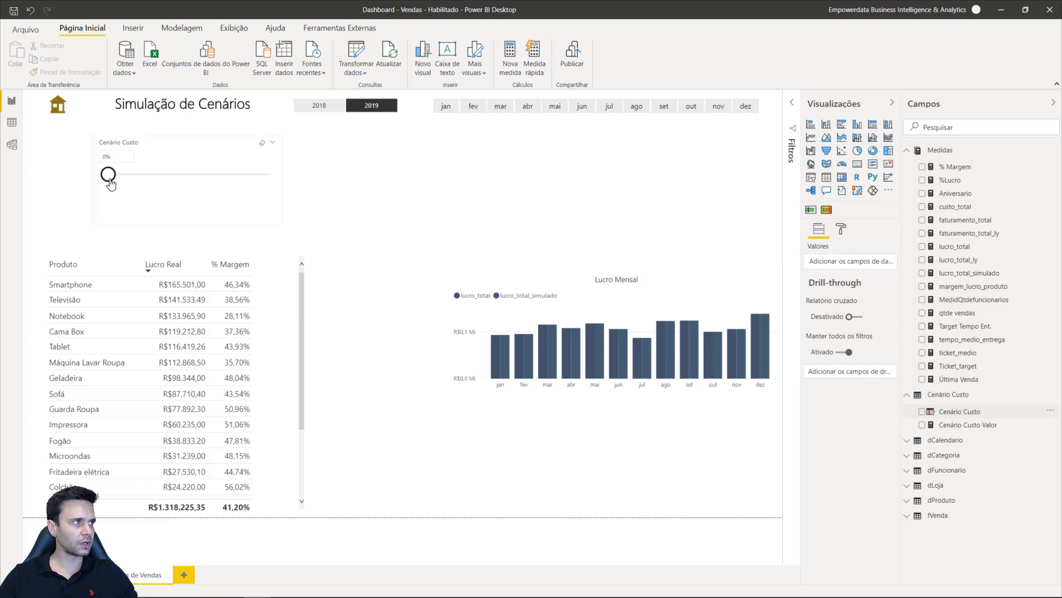
Step: Set the Cenário Custo slicer to 5% and examine July's simulated profit bar in the Lucro Mensal chart
{"action": "left_click_drag", "start_coordinate": [109, 181], "coordinate": [140, 176]}
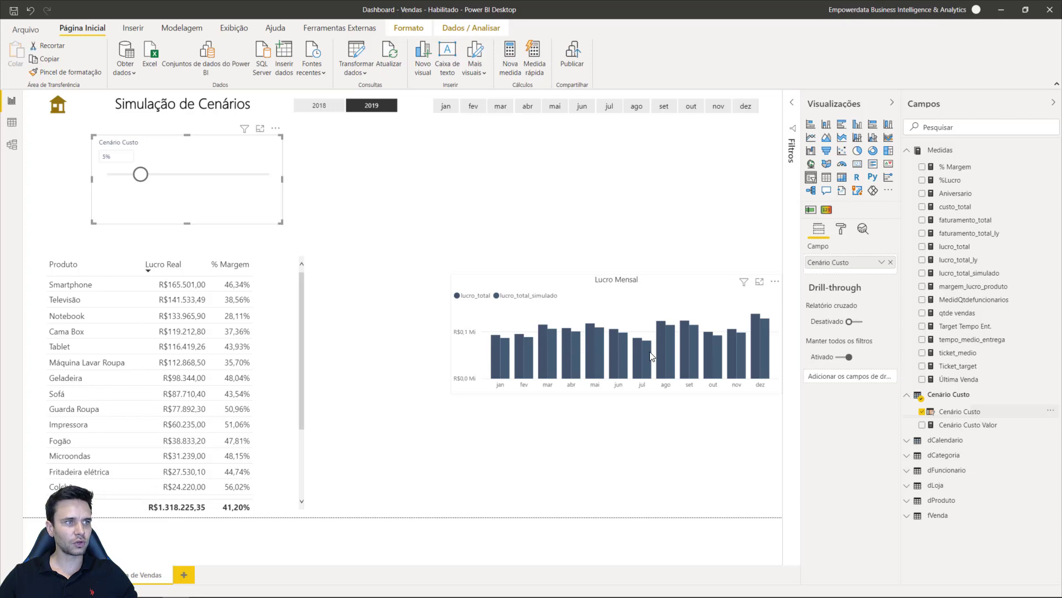
{"action": "mouse_move", "coordinate": [652, 357]}
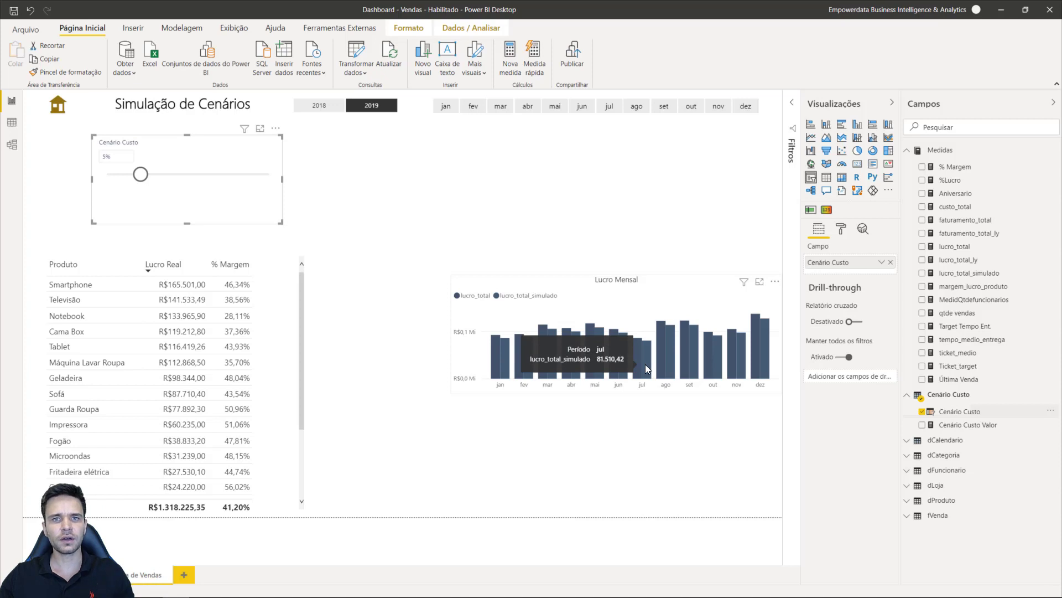
{"action": "left_click", "coordinate": [645, 364]}
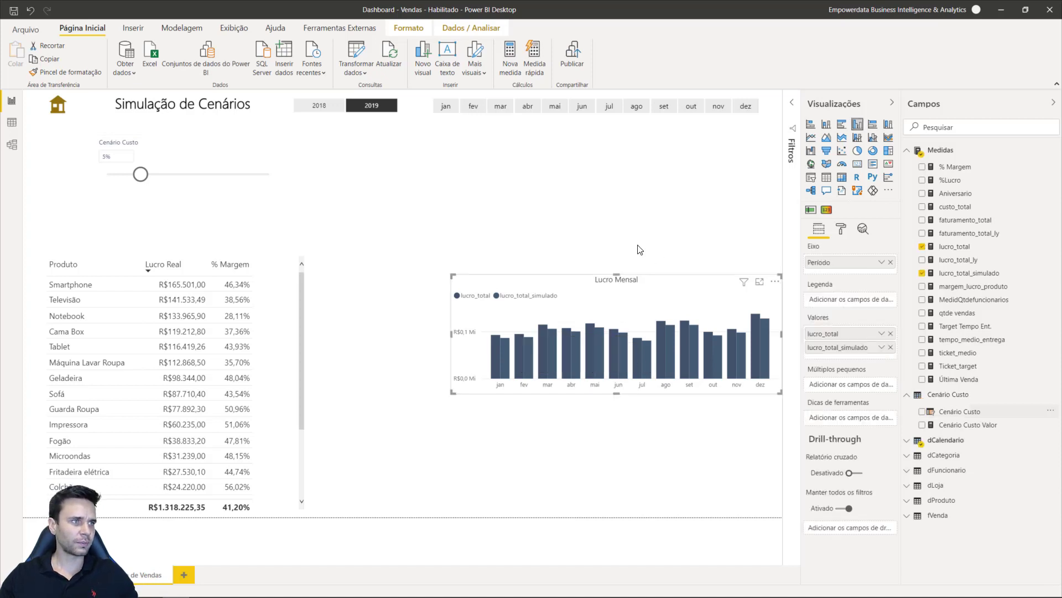
{"action": "left_click", "coordinate": [648, 229]}
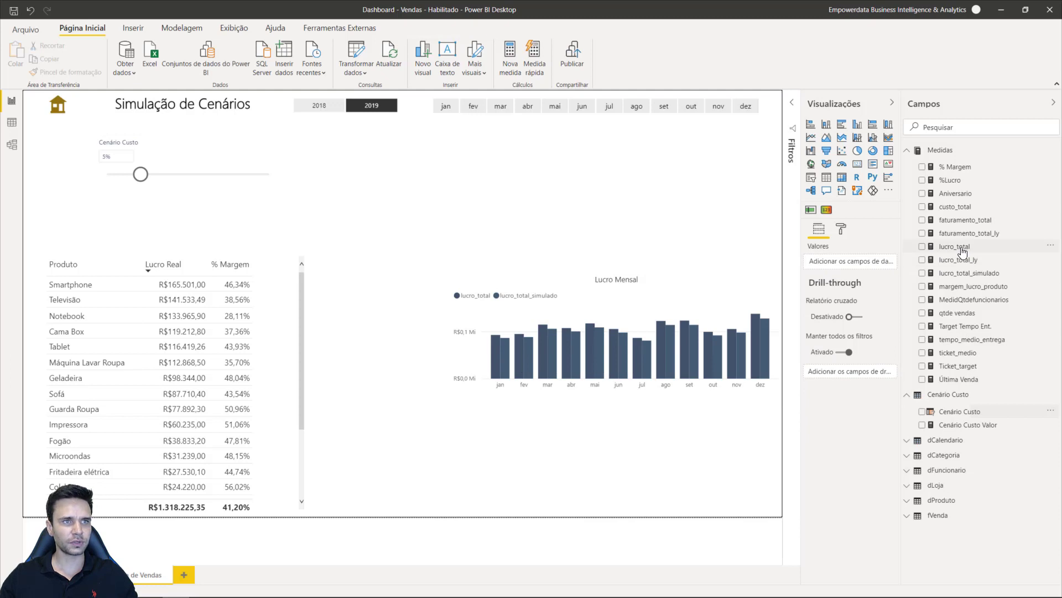
Step: Create a table visual above the Lucro Mensal chart showing lucro_total and lucro_total_simulado
{"action": "left_click_drag", "start_coordinate": [950, 247], "coordinate": [487, 214]}
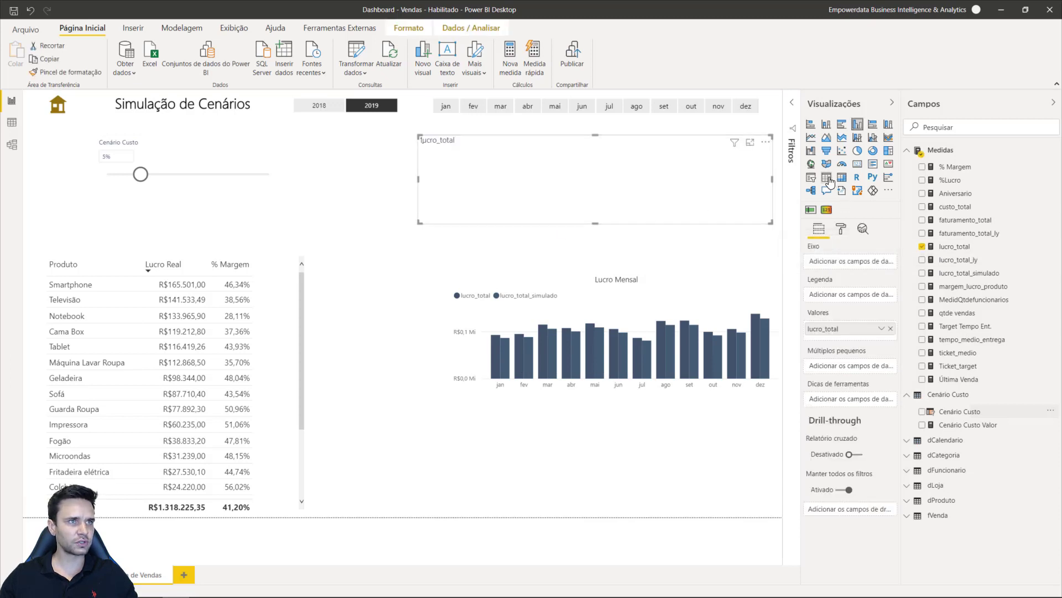
{"action": "left_click_drag", "start_coordinate": [600, 185], "coordinate": [606, 216]}
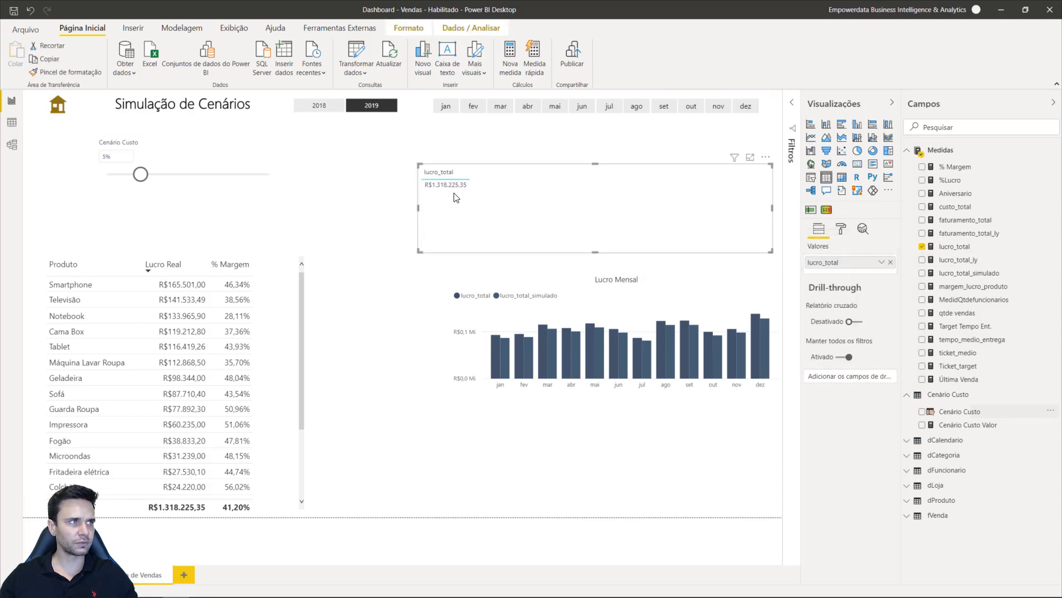
{"action": "left_click_drag", "start_coordinate": [965, 273], "coordinate": [576, 202]}
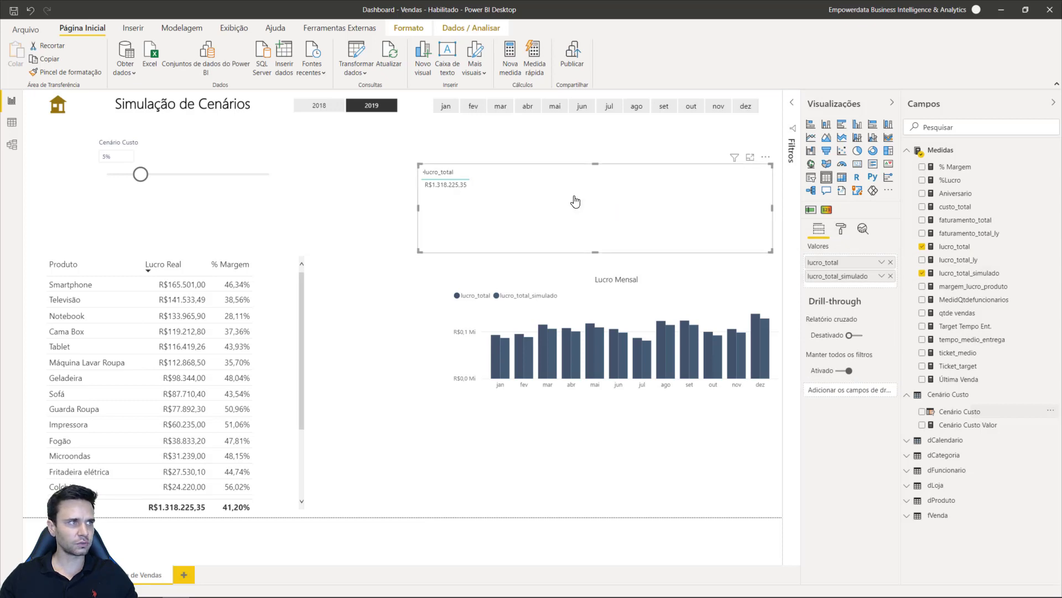
Step: Review the DIVIDE formula of %Lucro, add that measure to the new table, and test the Cenário Custo slicer at 10%
{"action": "left_click", "coordinate": [952, 183]}
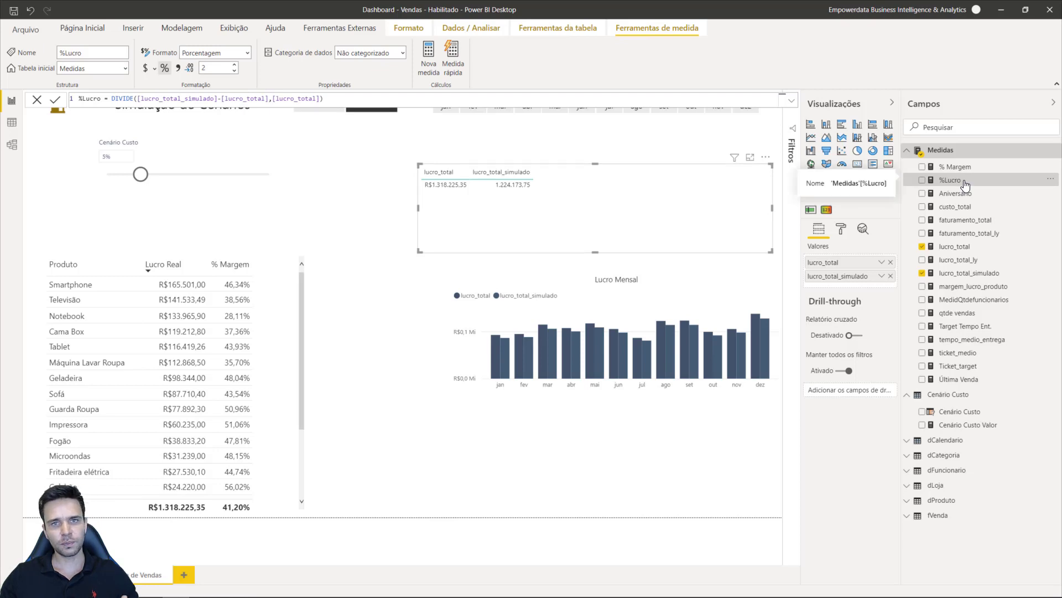
{"action": "double_click", "coordinate": [121, 97]}
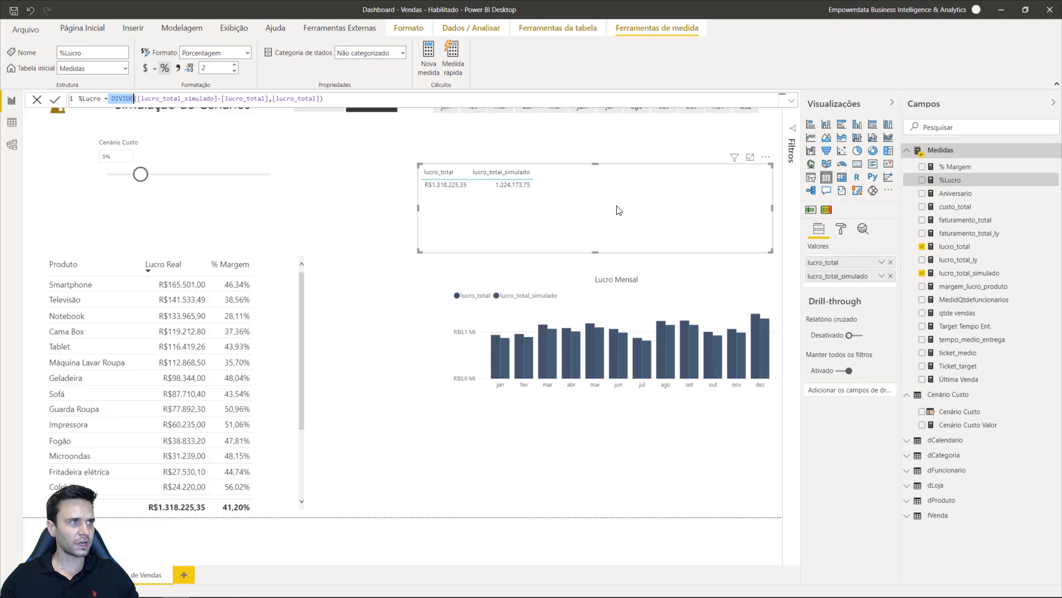
{"action": "left_click_drag", "start_coordinate": [960, 179], "coordinate": [649, 216]}
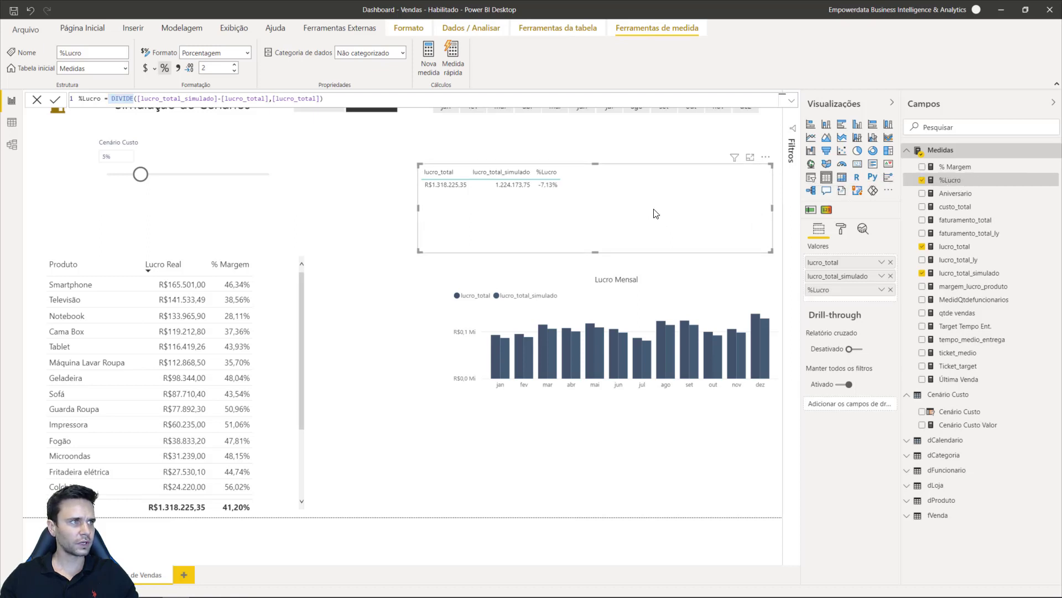
{"action": "left_click", "coordinate": [562, 148]}
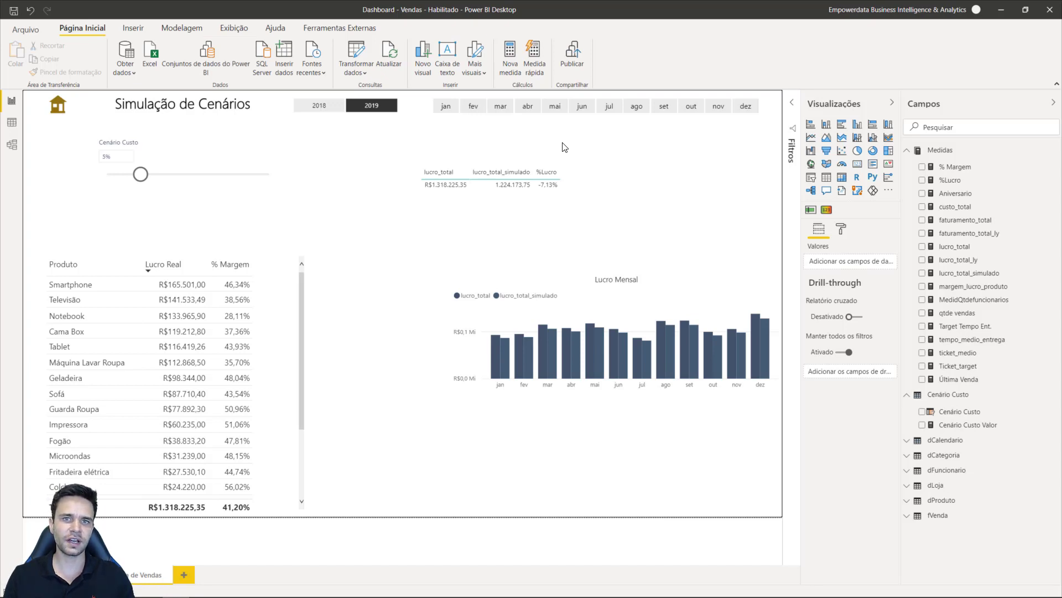
{"action": "left_click_drag", "start_coordinate": [140, 174], "coordinate": [172, 174]}
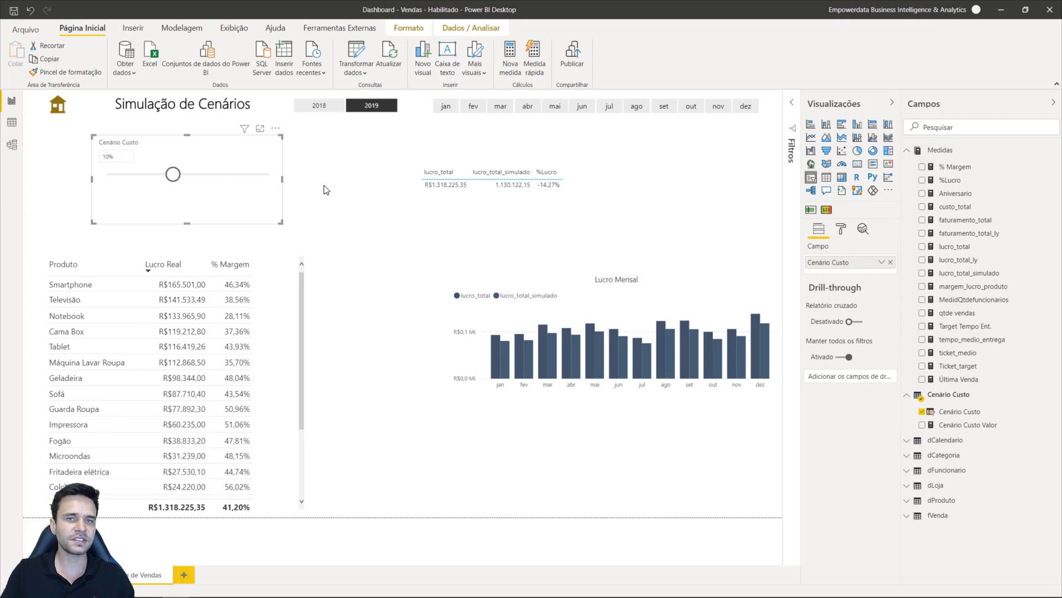
Step: Widen the product table, move it up the page, and add the lucro_total_simulado and %Lucro measures to it
{"action": "left_click", "coordinate": [306, 403]}
{"action": "left_click_drag", "start_coordinate": [307, 387], "coordinate": [338, 386]}
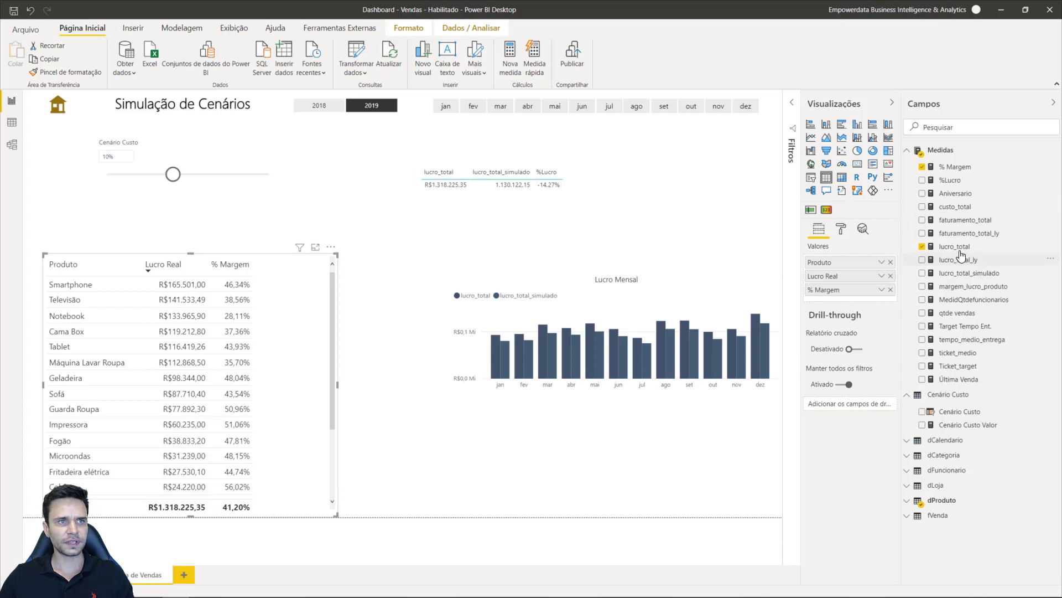
{"action": "left_click_drag", "start_coordinate": [972, 272], "coordinate": [315, 368]}
{"action": "left_click_drag", "start_coordinate": [336, 515], "coordinate": [436, 543]}
{"action": "left_click_drag", "start_coordinate": [359, 307], "coordinate": [366, 240]}
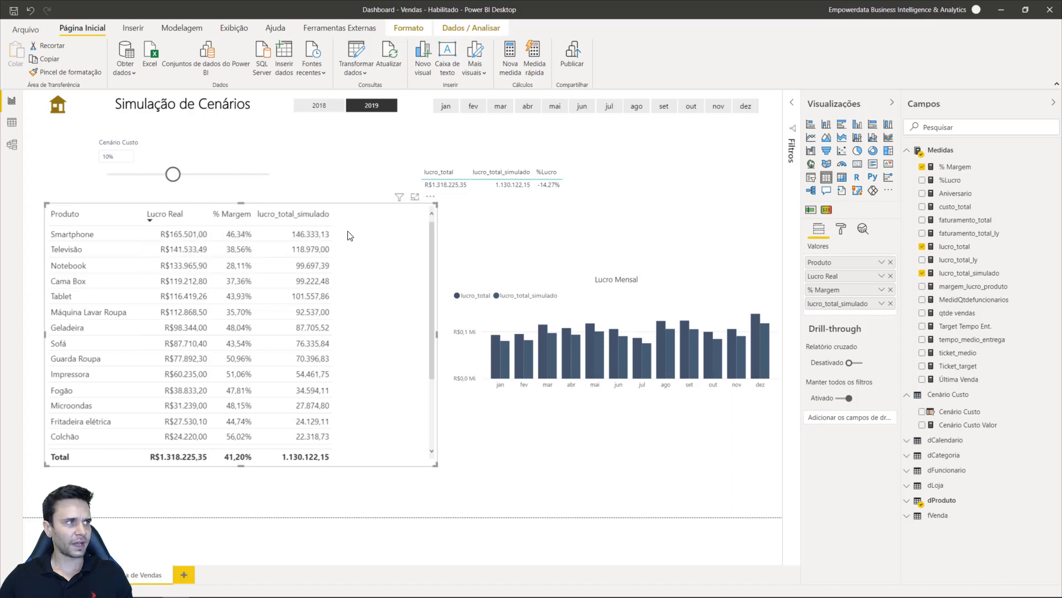
{"action": "left_click_drag", "start_coordinate": [950, 182], "coordinate": [374, 271]}
Step: Test the Cenário Custo slider at 15% and return it to 0%, nudging the product table slightly down
{"action": "left_click", "coordinate": [200, 177]}
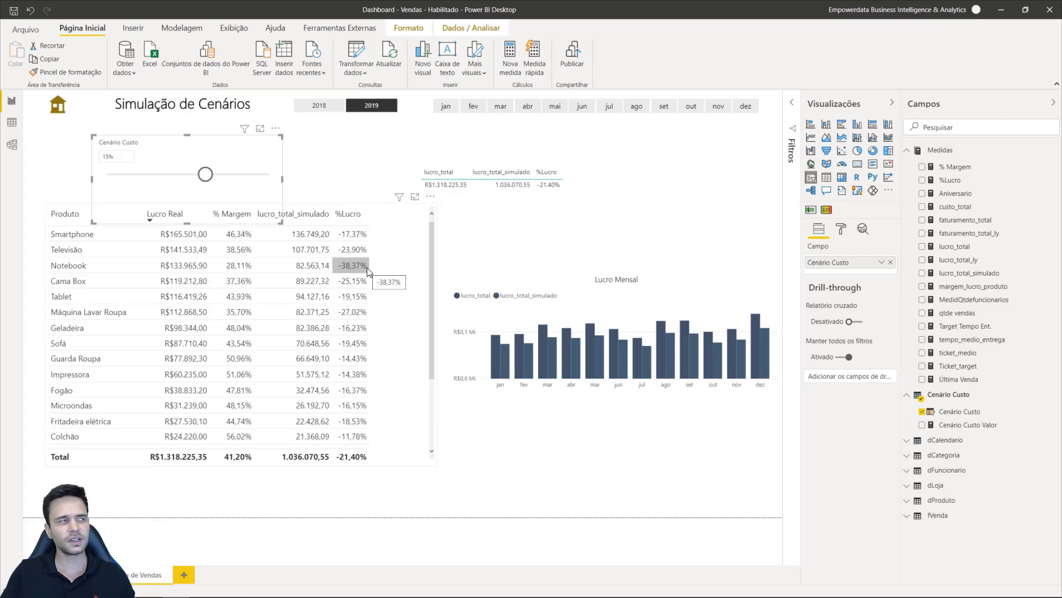
{"action": "left_click", "coordinate": [394, 264]}
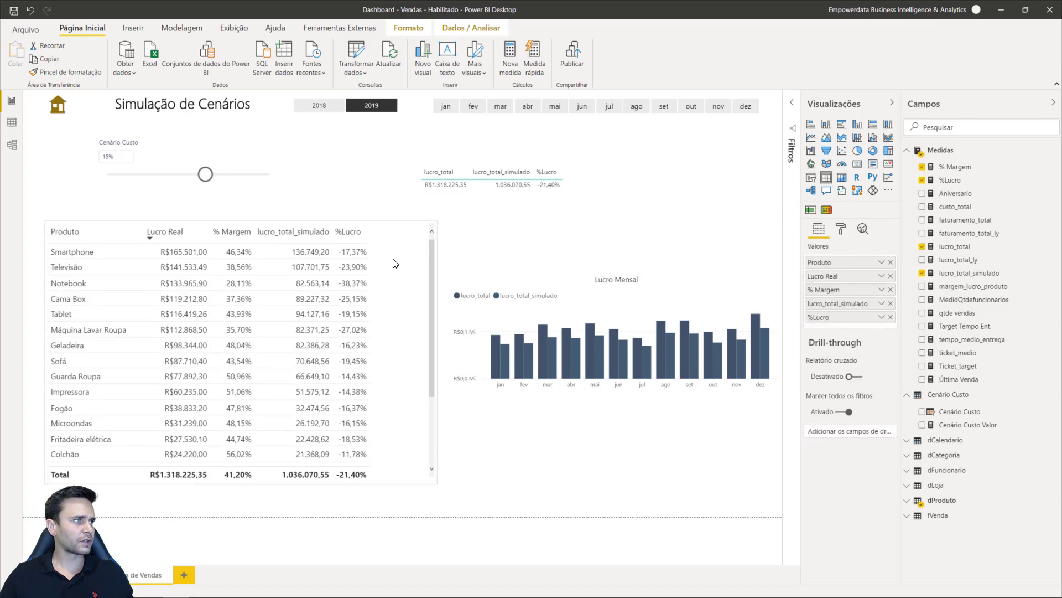
{"action": "left_click_drag", "start_coordinate": [207, 174], "coordinate": [110, 161]}
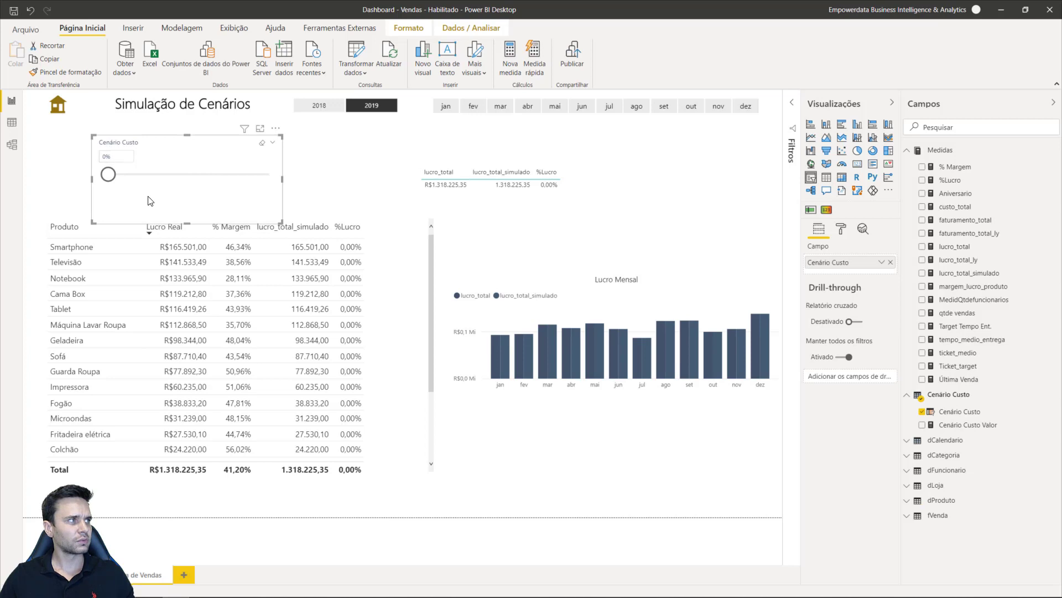
Step: Reduce the height of the Cenário Custo slicer and set the start value of its GENERATESERIES formula to -0.25
{"action": "left_click_drag", "start_coordinate": [187, 224], "coordinate": [188, 202]}
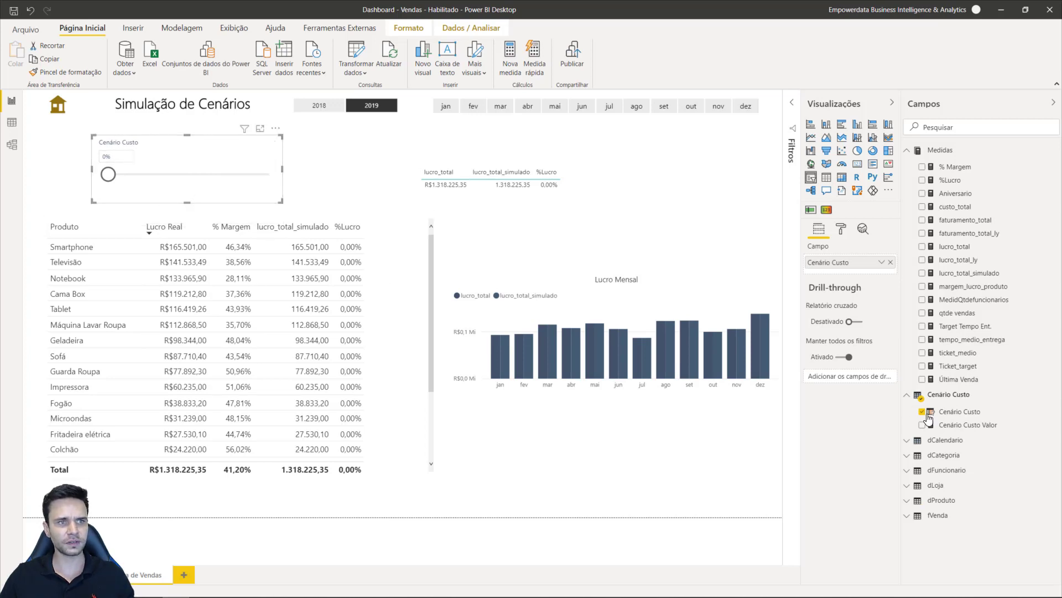
{"action": "left_click", "coordinate": [969, 412]}
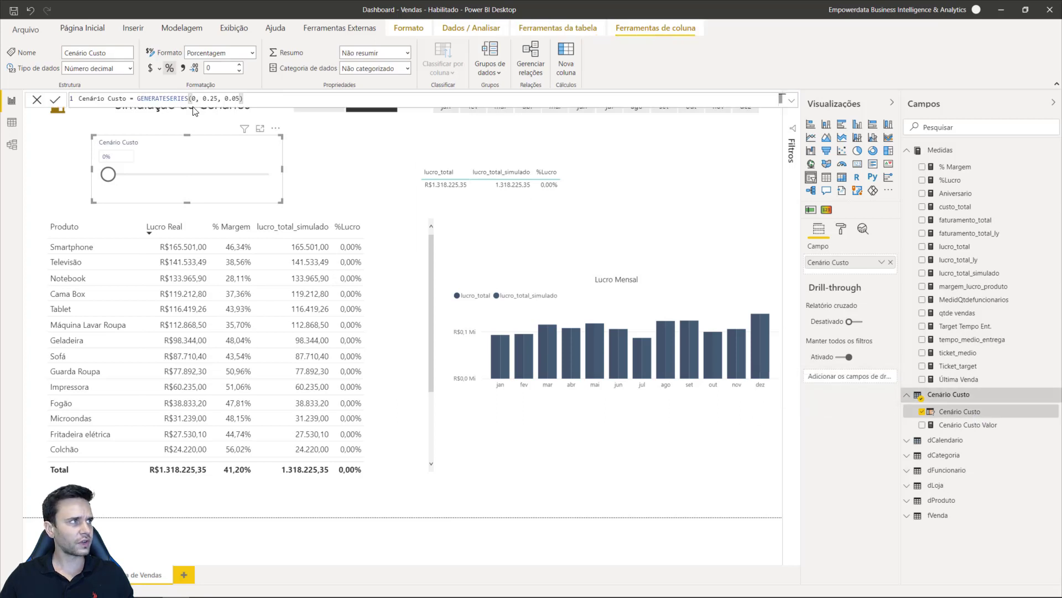
{"action": "left_click_drag", "start_coordinate": [193, 101], "coordinate": [196, 101]}
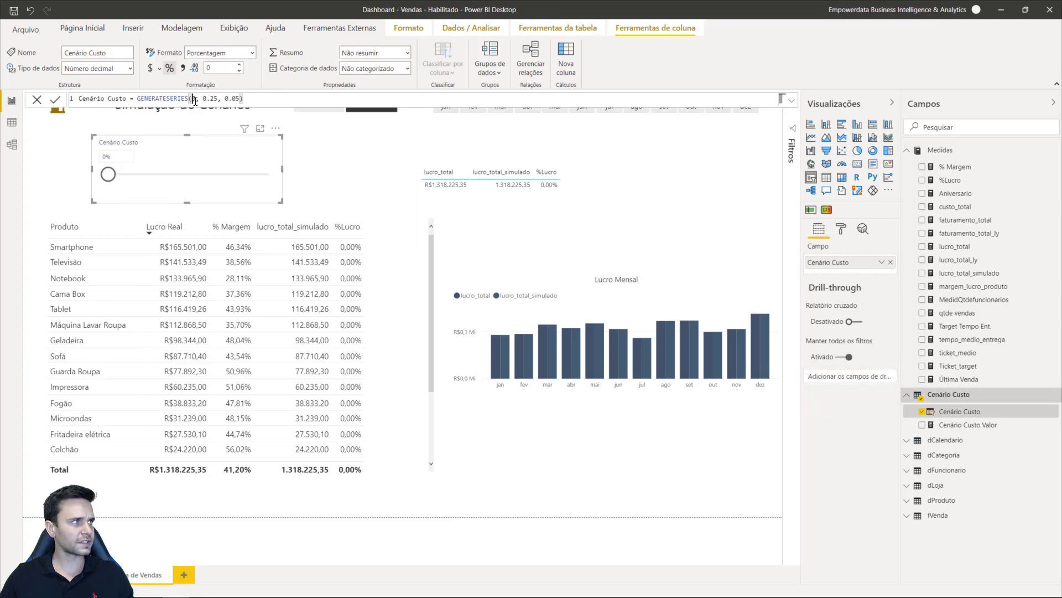
{"action": "type", "text": "-0.2"}
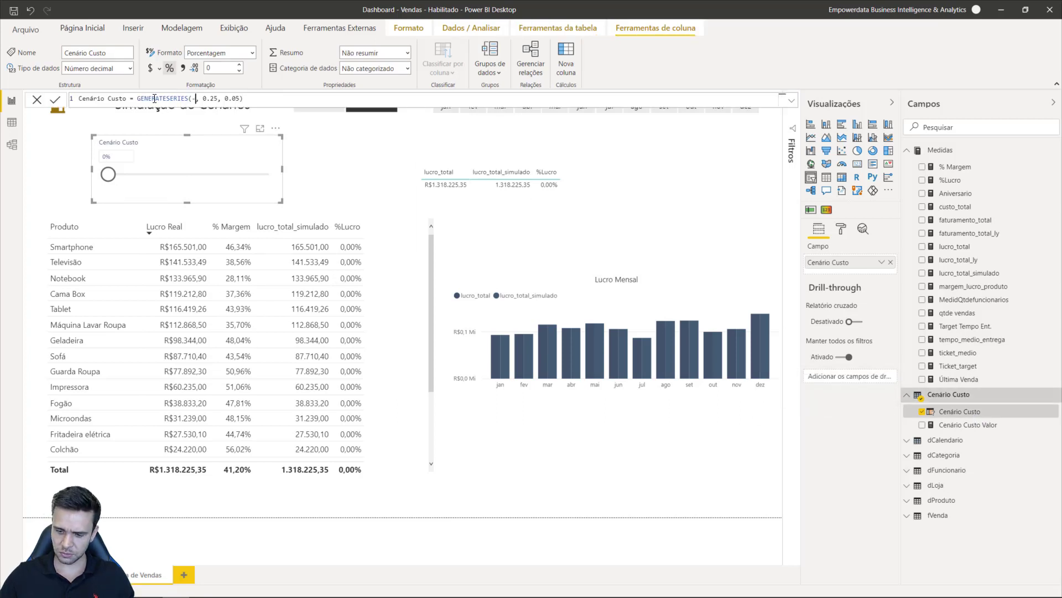
{"action": "type", "text": "5"}
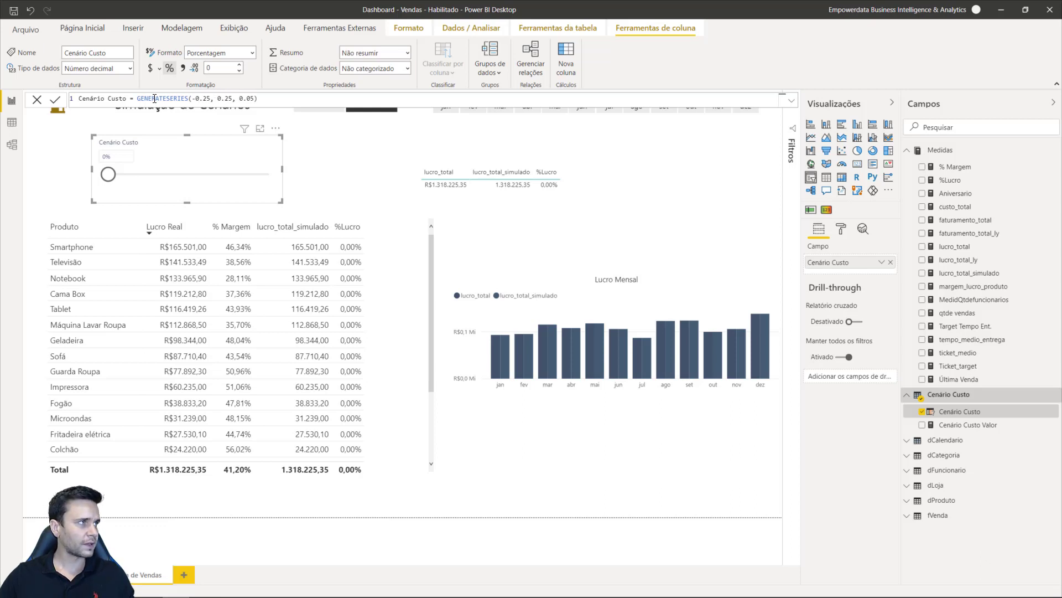
{"action": "key", "text": "Return"}
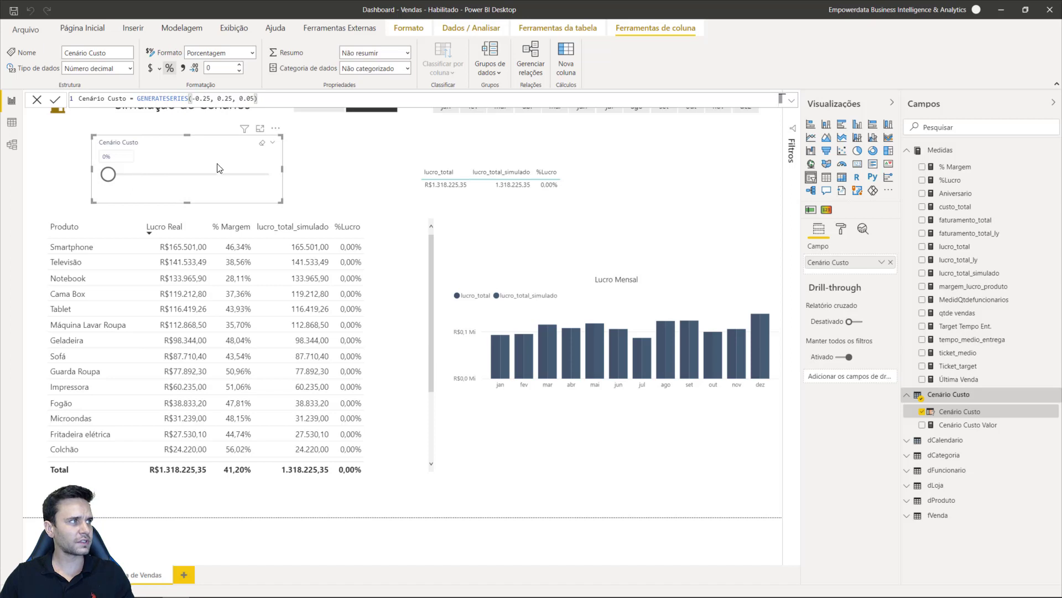
Step: Test negative cost scenarios by setting the Cenário Custo slicer to -5% and then -10%
{"action": "left_click_drag", "start_coordinate": [108, 174], "coordinate": [173, 178]}
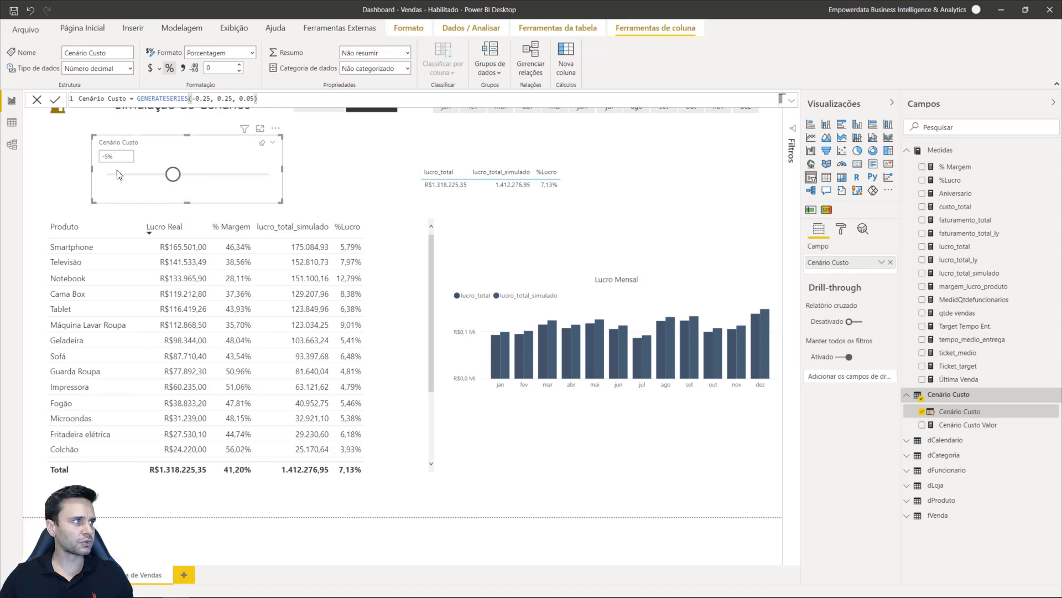
{"action": "left_click_drag", "start_coordinate": [174, 184], "coordinate": [162, 186]}
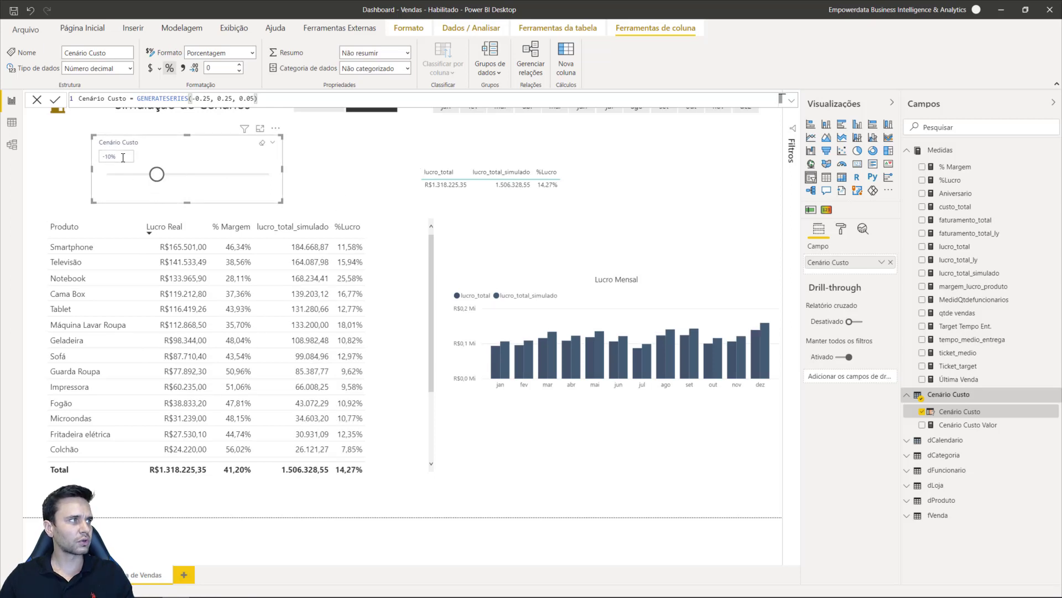